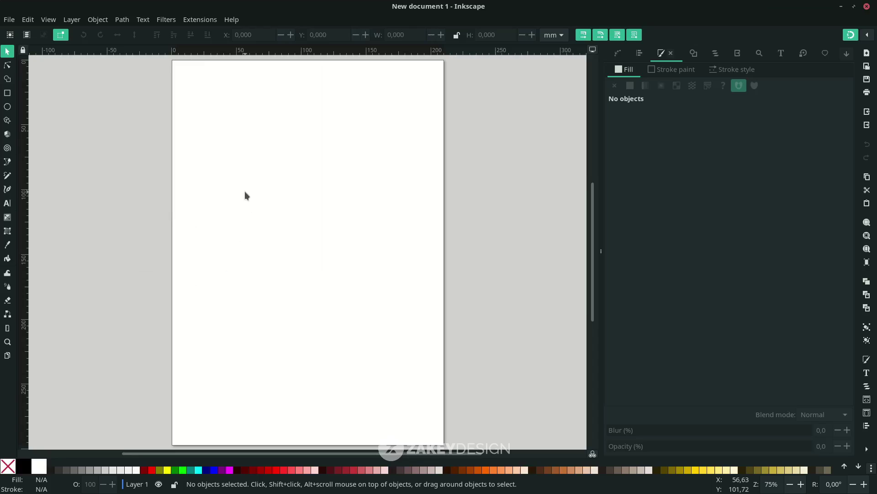
Add a line of text reading HIGH on the page.
{"action": "left_click", "coordinate": [7, 203]}
{"action": "left_click", "coordinate": [238, 226]}
{"action": "type", "text": "HIGH"}
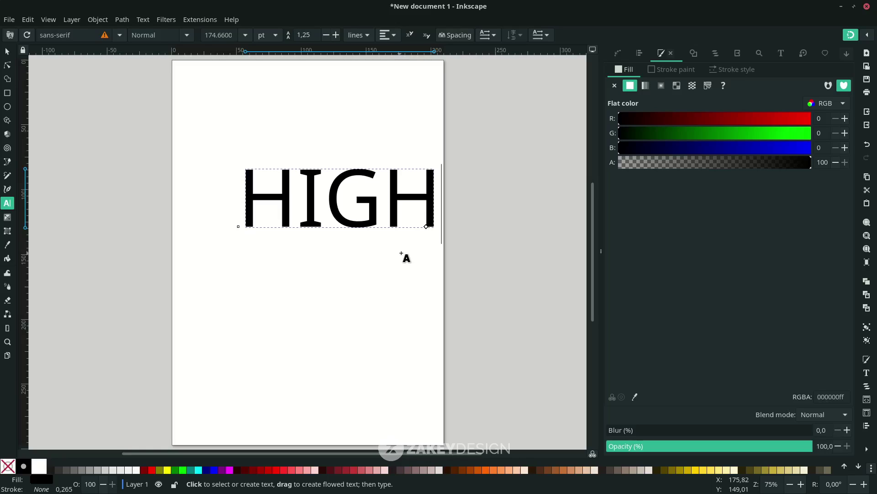
Change the font of the whole word HIGH to Anton.
{"action": "key", "text": "ctrl+a"}
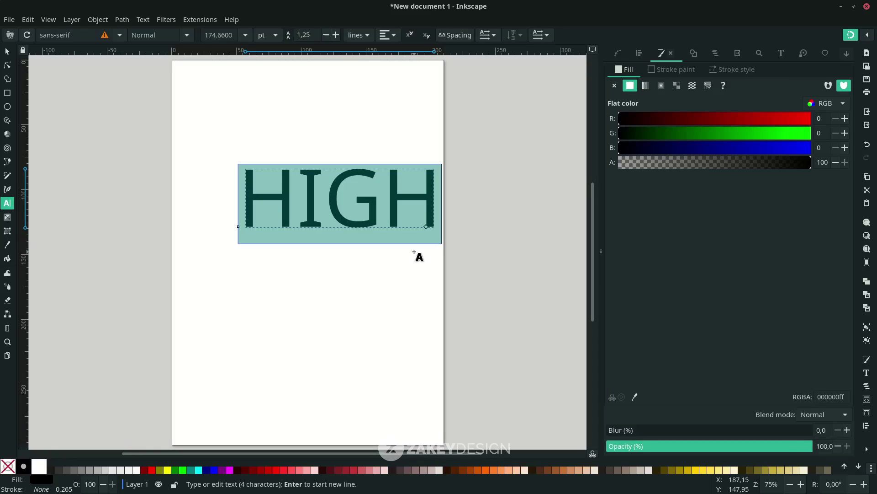
{"action": "left_click", "coordinate": [68, 35]}
{"action": "type", "text": "AN"}
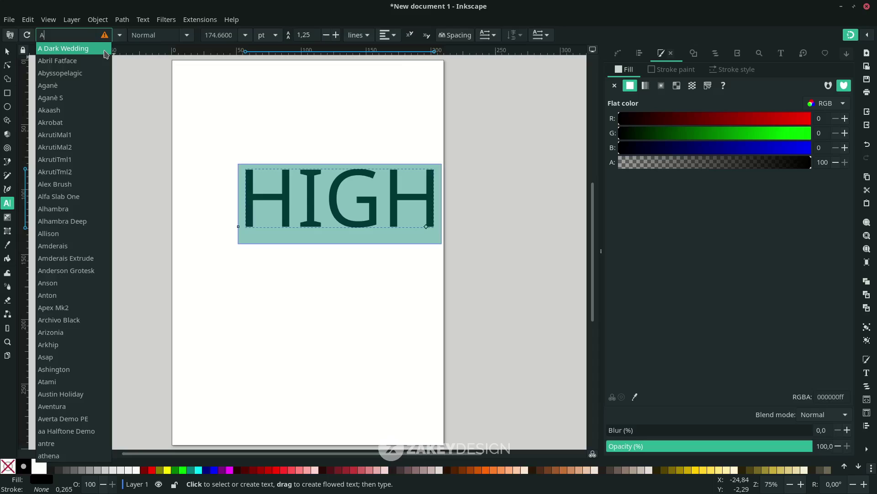
{"action": "left_click", "coordinate": [87, 73]}
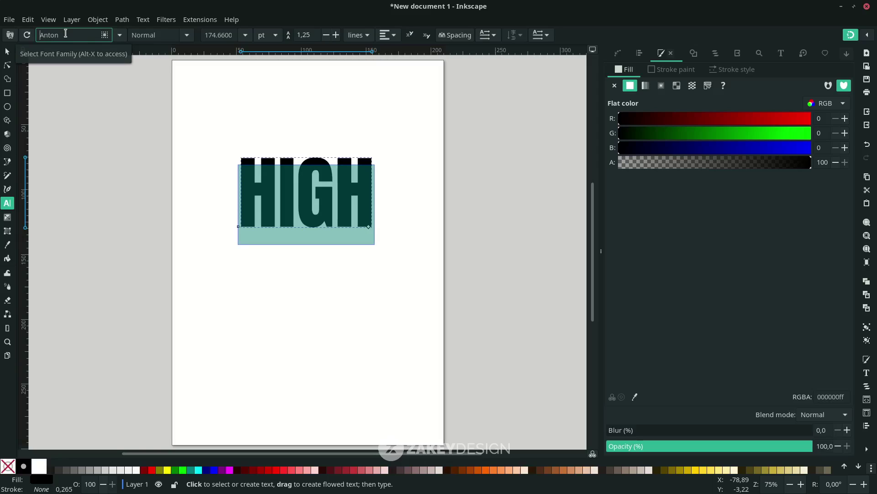
Convert the HIGH text object to a path.
{"action": "left_click", "coordinate": [122, 20]}
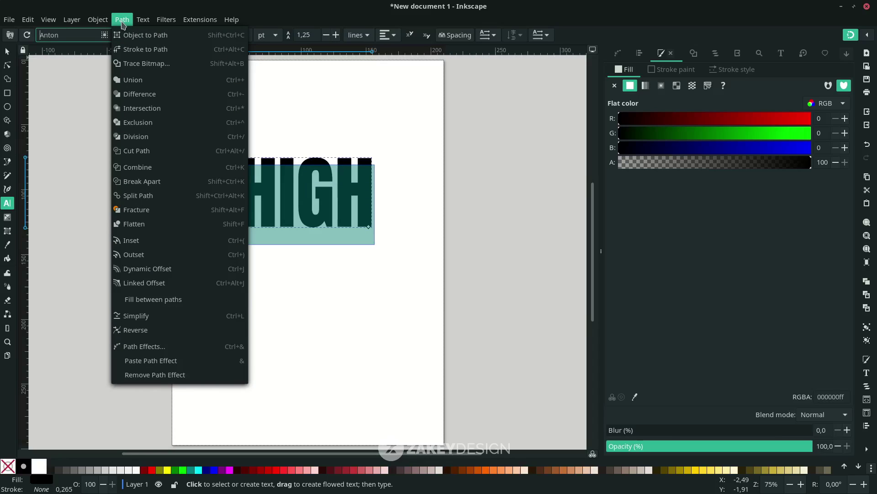
{"action": "left_click", "coordinate": [127, 38]}
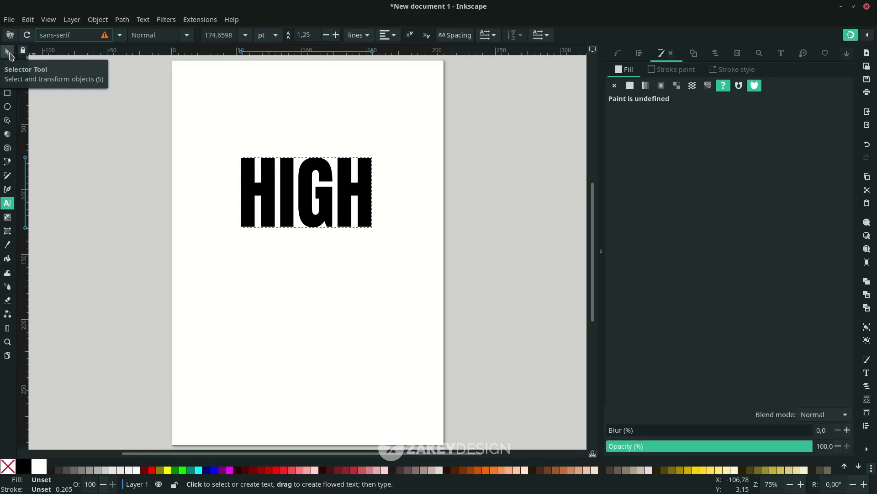
{"action": "left_click", "coordinate": [8, 51]}
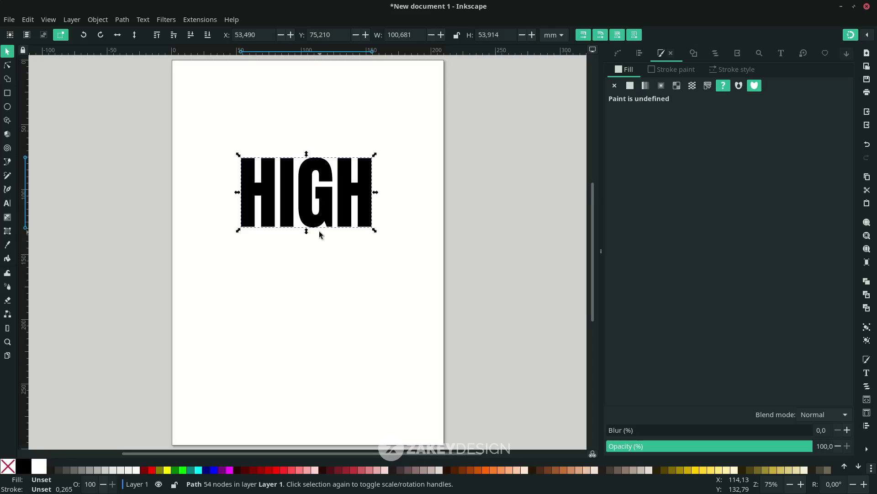
Split the HIGH path into separate letter paths with Split Path.
{"action": "right_click", "coordinate": [303, 186]}
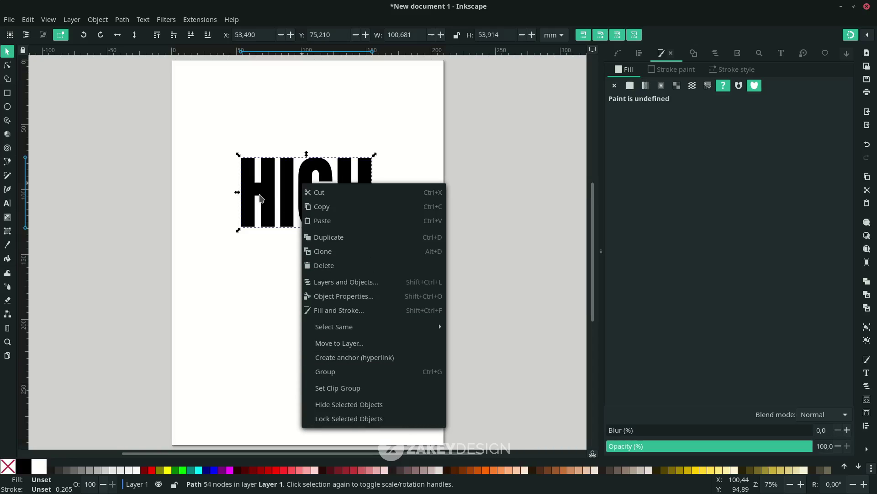
{"action": "left_click", "coordinate": [261, 197]}
{"action": "left_click", "coordinate": [122, 19]}
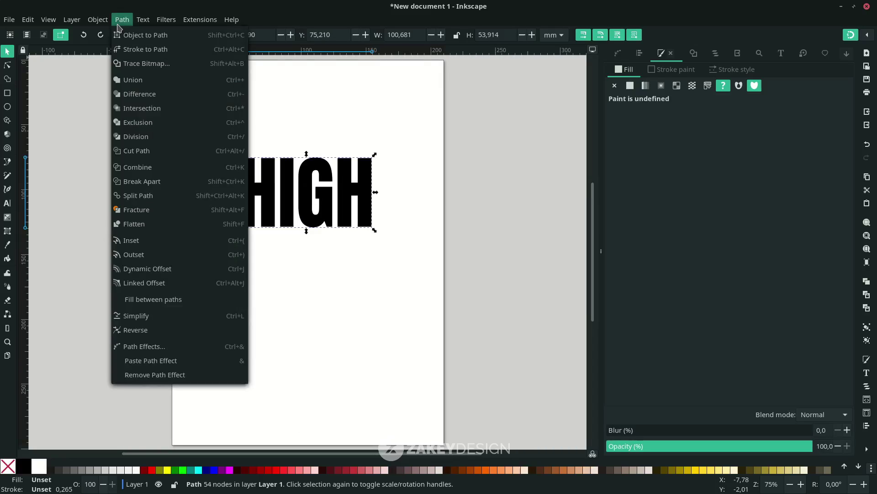
{"action": "left_click", "coordinate": [187, 195]}
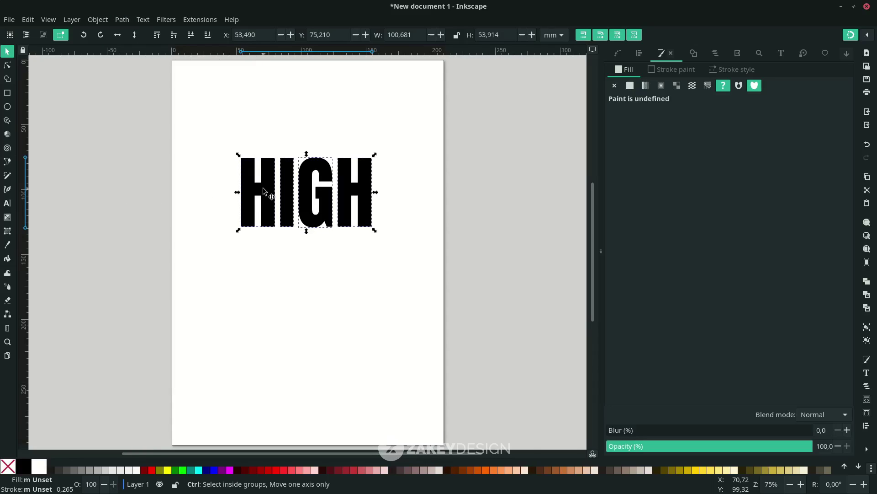
Stretch the lower nodes of all four letters straight down together, making the lettering about 187 mm tall.
{"action": "scroll", "coordinate": [262, 194], "scroll_direction": "up", "scroll_amount": 3}
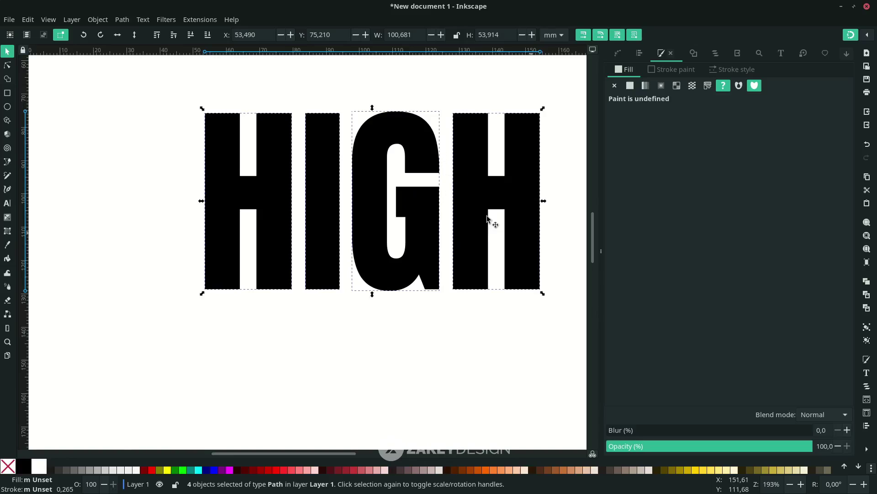
{"action": "scroll", "coordinate": [519, 229], "scroll_direction": "down", "scroll_amount": 3}
{"action": "scroll", "coordinate": [412, 242], "scroll_direction": "right", "scroll_amount": 3}
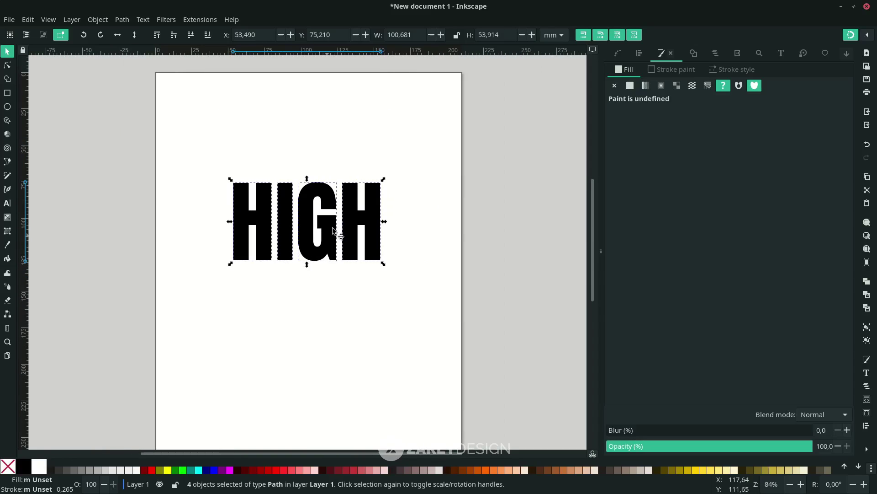
{"action": "left_click", "coordinate": [12, 67]}
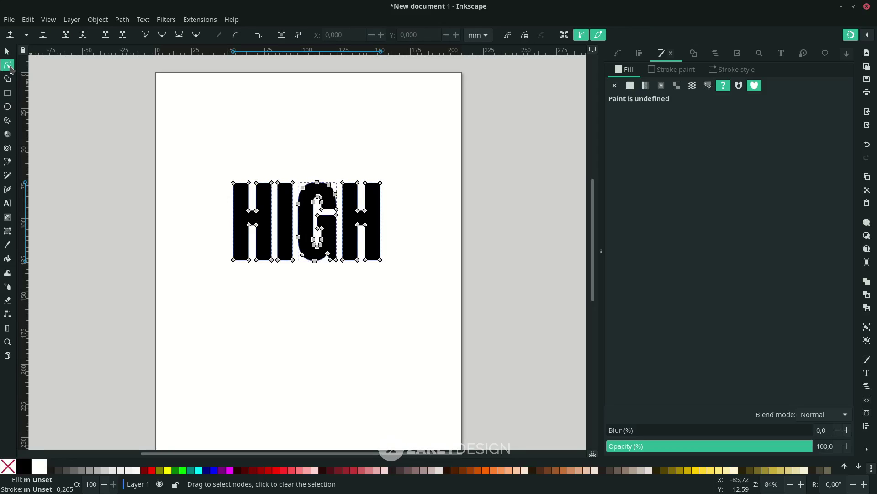
{"action": "scroll", "coordinate": [179, 264], "scroll_direction": "up", "scroll_amount": 1}
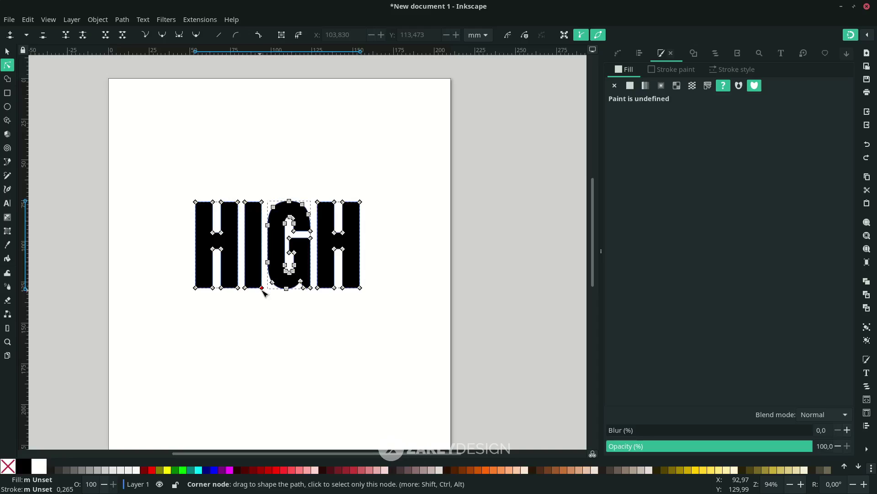
{"action": "left_click_drag", "start_coordinate": [173, 260], "coordinate": [408, 301]}
{"action": "scroll", "coordinate": [351, 291], "scroll_direction": "up", "scroll_amount": 2}
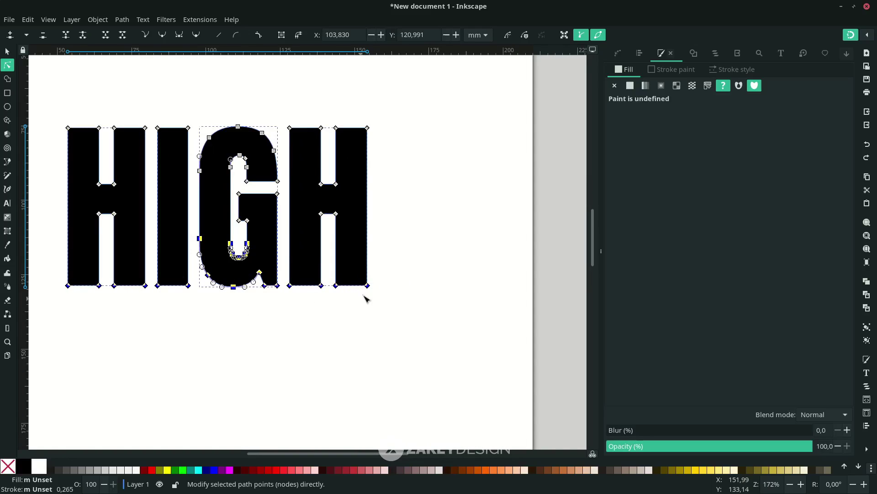
{"action": "scroll", "coordinate": [364, 294], "scroll_direction": "down", "scroll_amount": 3}
{"action": "left_click_drag", "start_coordinate": [367, 240], "coordinate": [363, 420]}
{"action": "scroll", "coordinate": [365, 373], "scroll_direction": "down", "scroll_amount": 2}
{"action": "scroll", "coordinate": [379, 356], "scroll_direction": "down", "scroll_amount": 1}
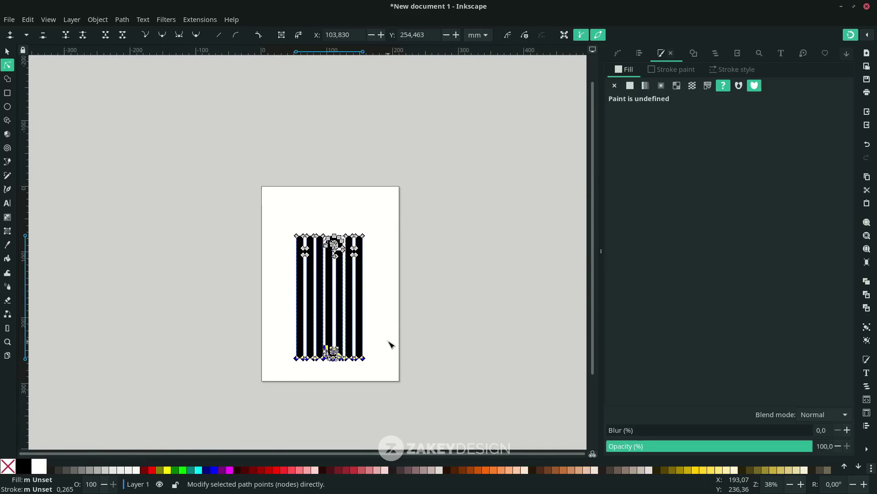
{"action": "scroll", "coordinate": [393, 344], "scroll_direction": "up", "scroll_amount": 2}
{"action": "left_click", "coordinate": [398, 344]}
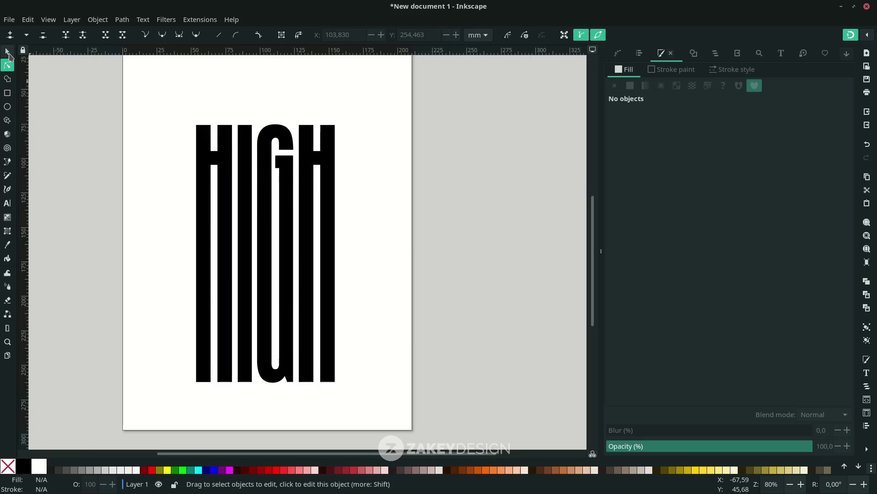
Enlarge all four letters proportionally to about 126 × 235 mm and move them up to the middle of the page.
{"action": "left_click", "coordinate": [7, 51]}
{"action": "left_click_drag", "start_coordinate": [128, 111], "coordinate": [412, 422]}
{"action": "scroll", "coordinate": [370, 211], "scroll_direction": "down", "scroll_amount": 1}
{"action": "scroll", "coordinate": [371, 186], "scroll_direction": "up", "scroll_amount": 2}
{"action": "scroll", "coordinate": [361, 179], "scroll_direction": "down", "scroll_amount": 1}
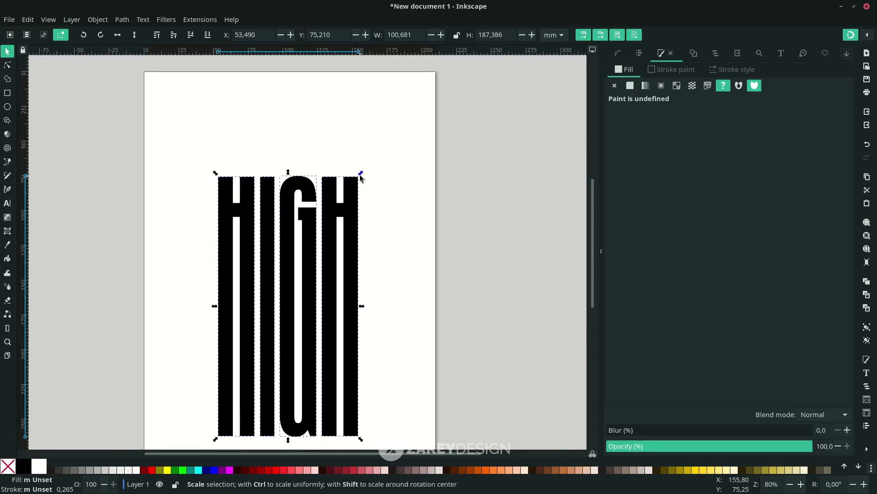
{"action": "left_click_drag", "start_coordinate": [361, 177], "coordinate": [377, 146]}
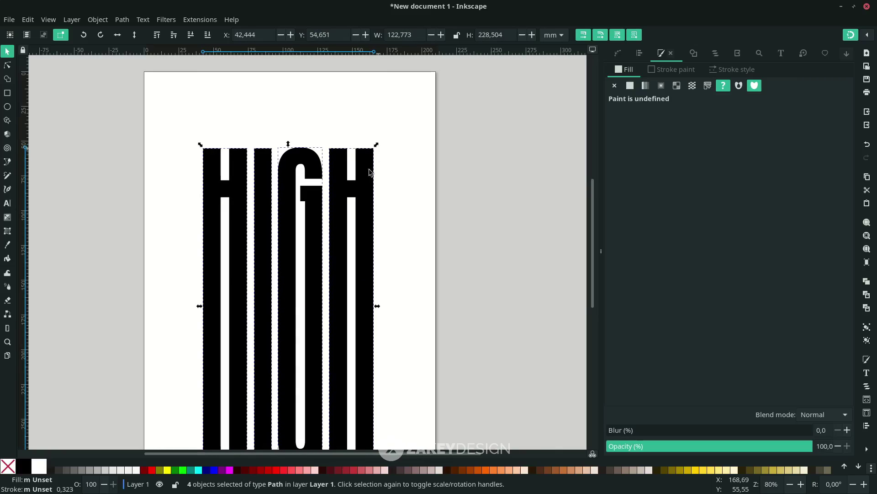
{"action": "left_click_drag", "start_coordinate": [357, 201], "coordinate": [363, 177]}
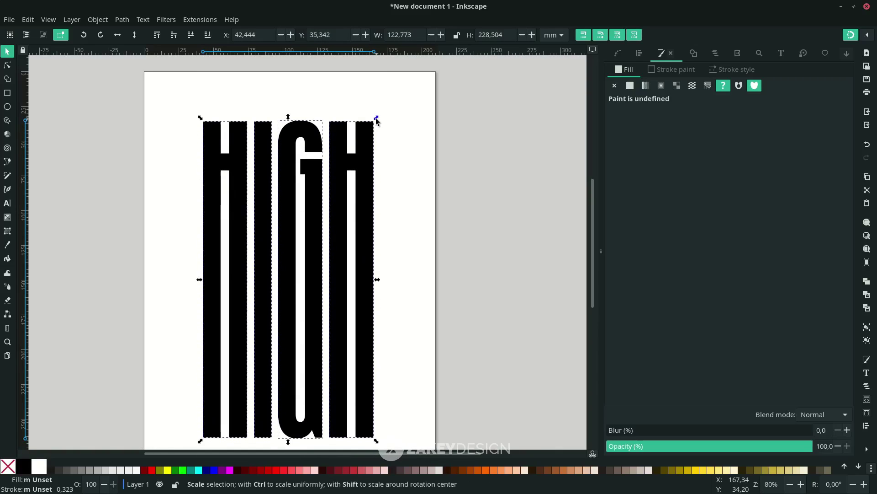
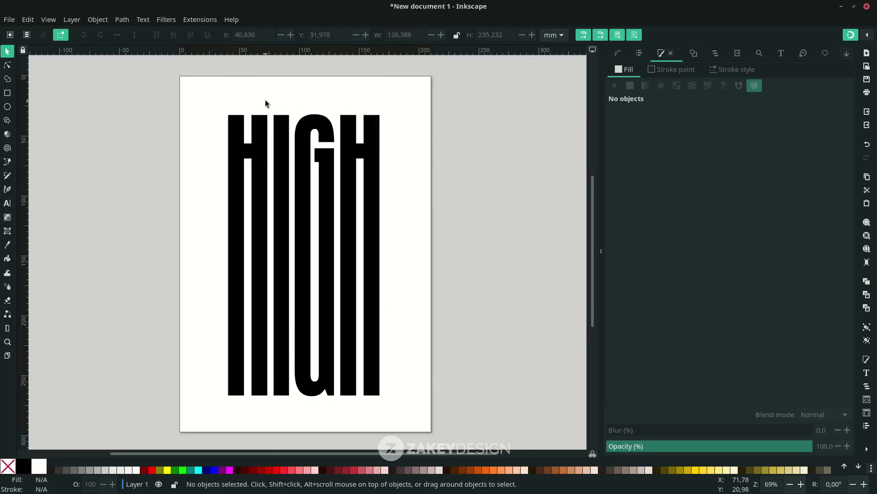
Open the export settings for the finished lettering.
{"action": "left_click", "coordinate": [9, 20]}
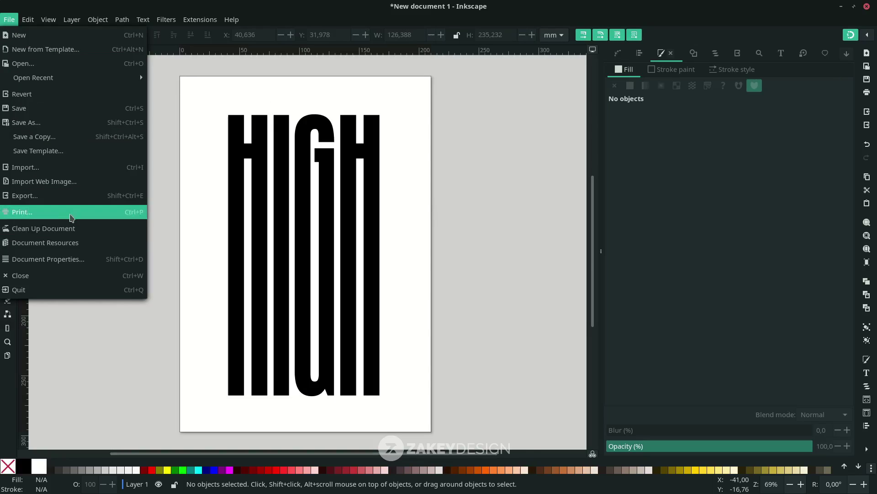
{"action": "left_click", "coordinate": [65, 196]}
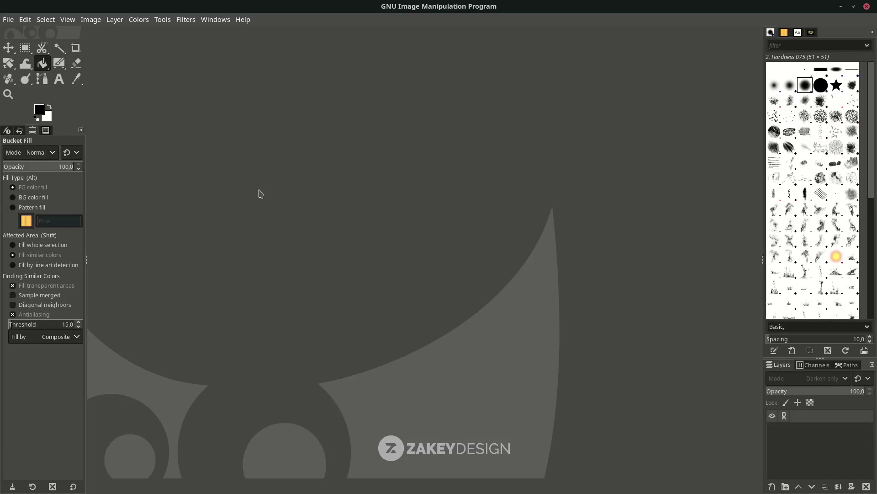
Switch to GIMP and create a new 1080 × 1350 px image.
{"action": "left_click", "coordinate": [8, 19]}
{"action": "left_click", "coordinate": [8, 33]}
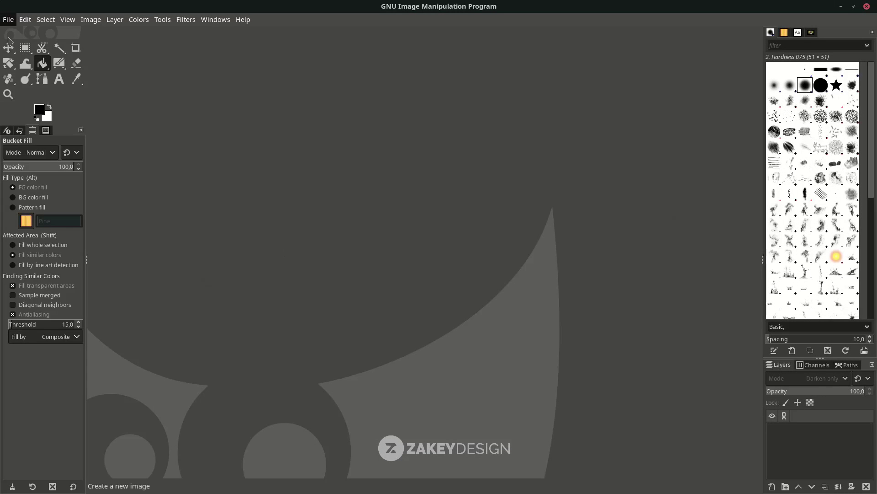
{"action": "left_click_drag", "start_coordinate": [287, 160], "coordinate": [252, 159]}
{"action": "left_click", "coordinate": [280, 164]}
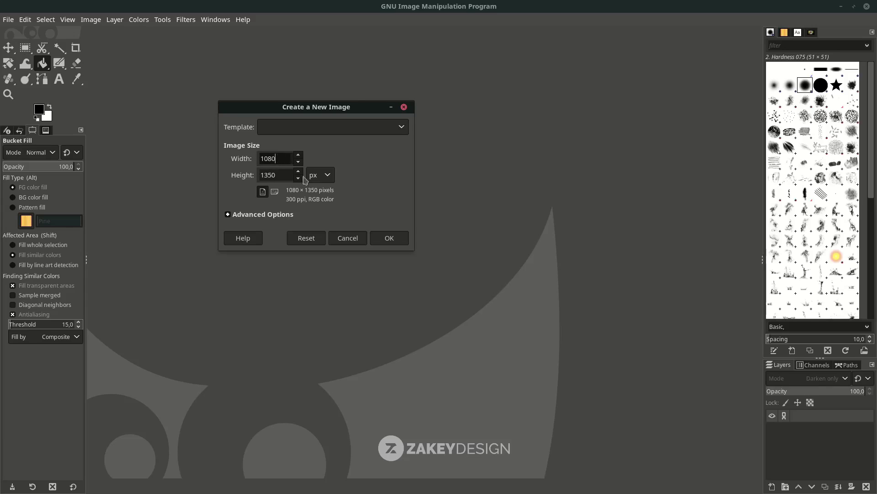
{"action": "left_click", "coordinate": [390, 238]}
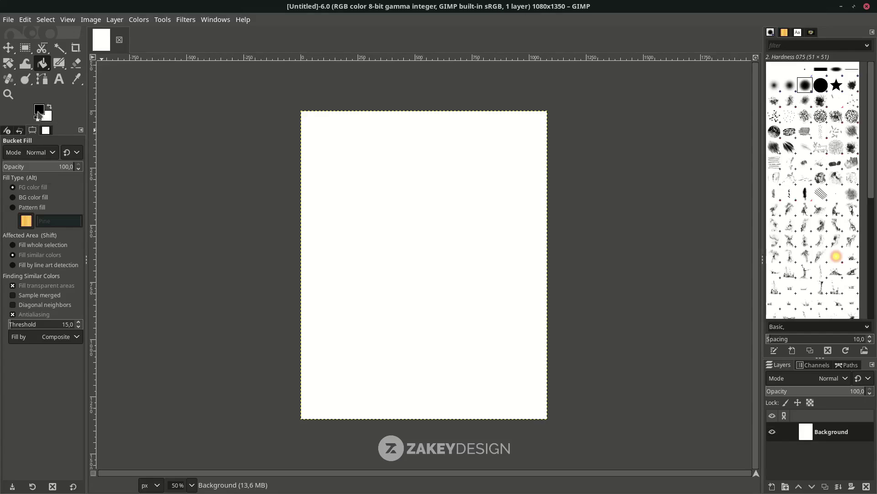
Set the foreground color to e2002a and bucket-fill the background layer with it.
{"action": "left_click", "coordinate": [39, 113]}
{"action": "left_click", "coordinate": [160, 155]}
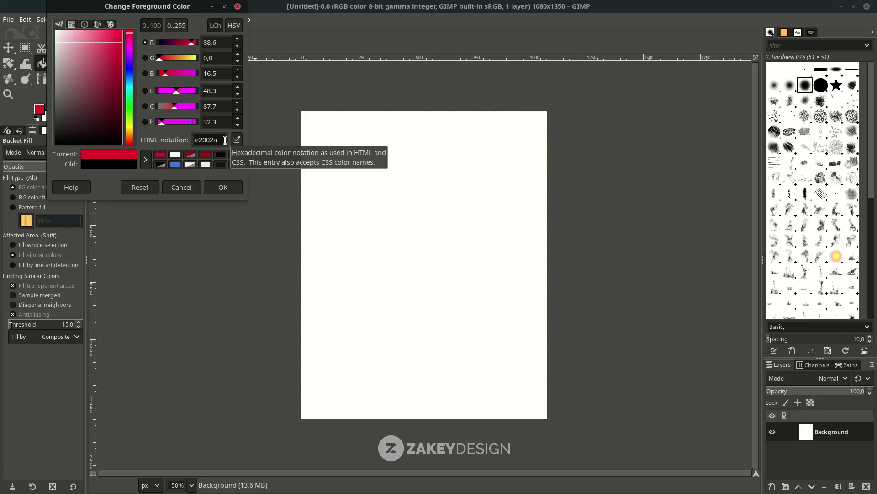
{"action": "left_click", "coordinate": [224, 188]}
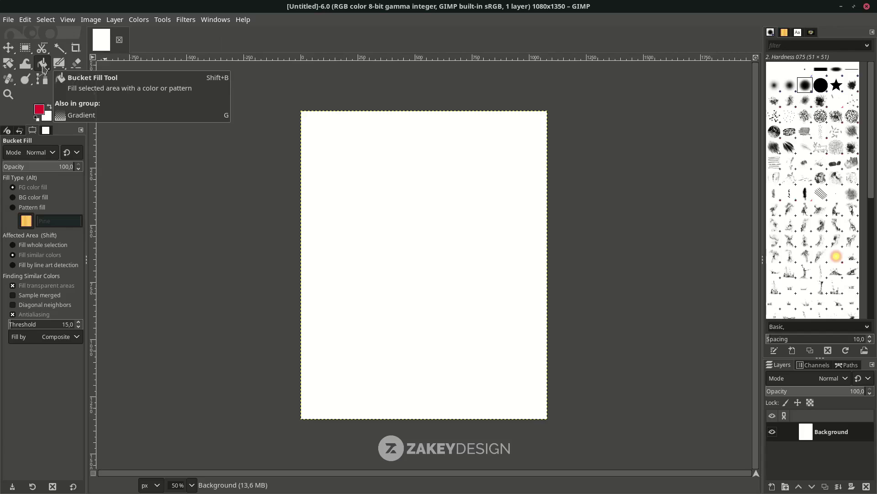
{"action": "left_click", "coordinate": [44, 67]}
{"action": "left_click", "coordinate": [80, 64]}
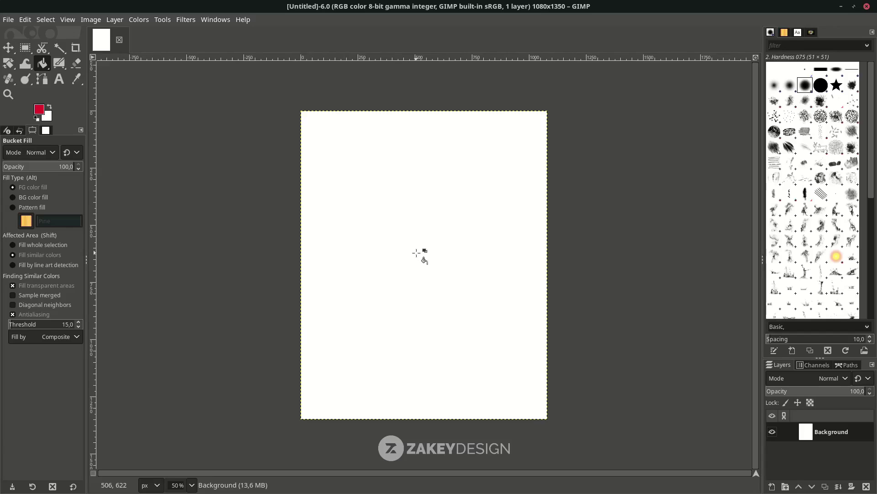
{"action": "left_click", "coordinate": [416, 252]}
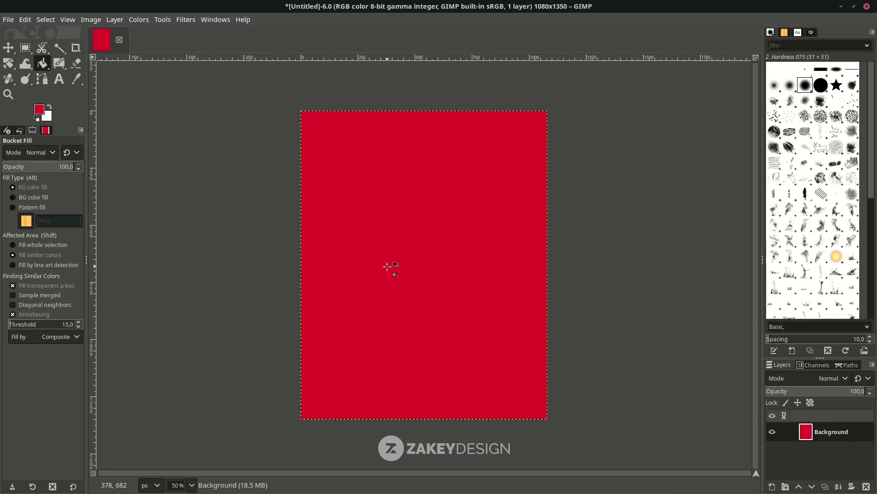
Open high.png from the Desktop as a new layer above the red background.
{"action": "left_click", "coordinate": [8, 19]}
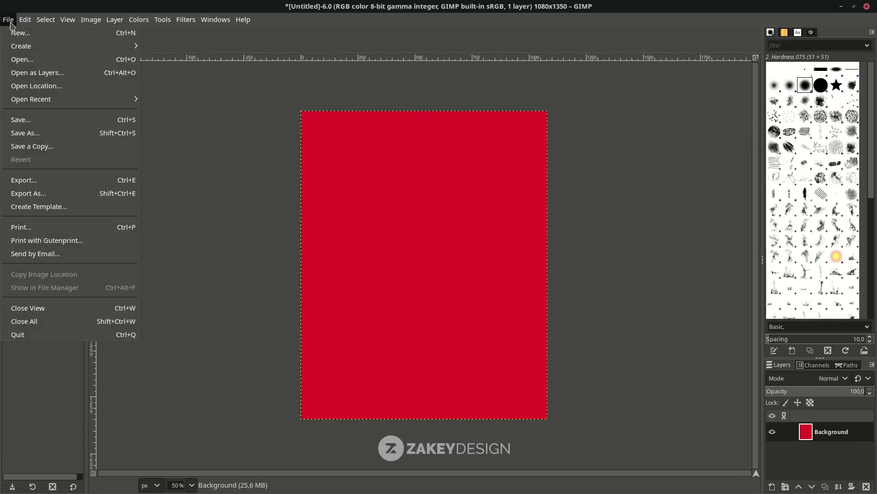
{"action": "left_click", "coordinate": [36, 73]}
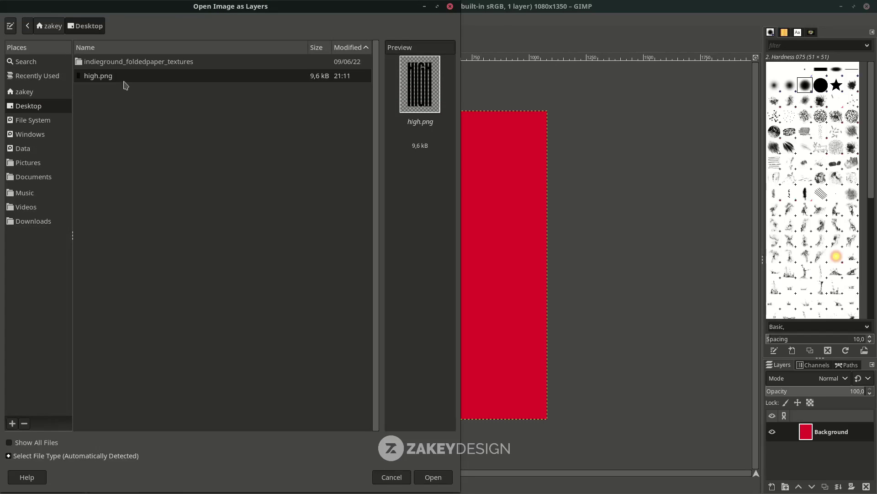
{"action": "double_click", "coordinate": [128, 77]}
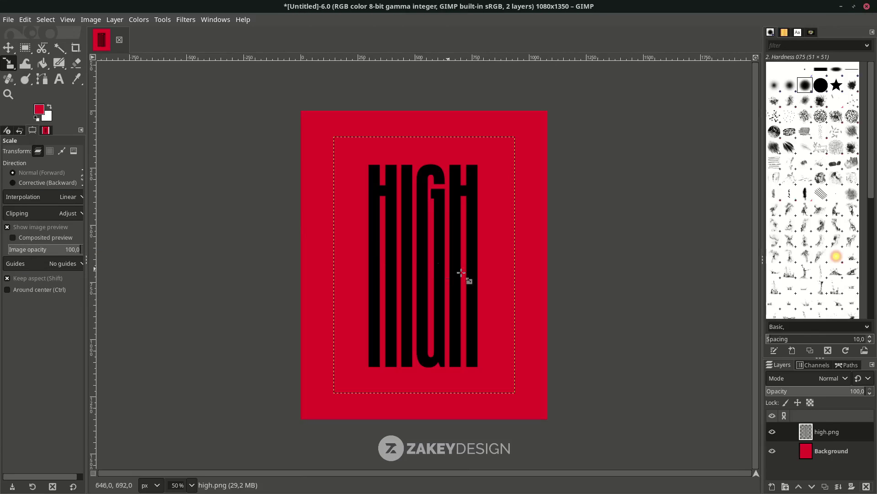
Scale the high.png lettering layer up proportionally to 901 × 1274 px.
{"action": "left_click", "coordinate": [478, 292]}
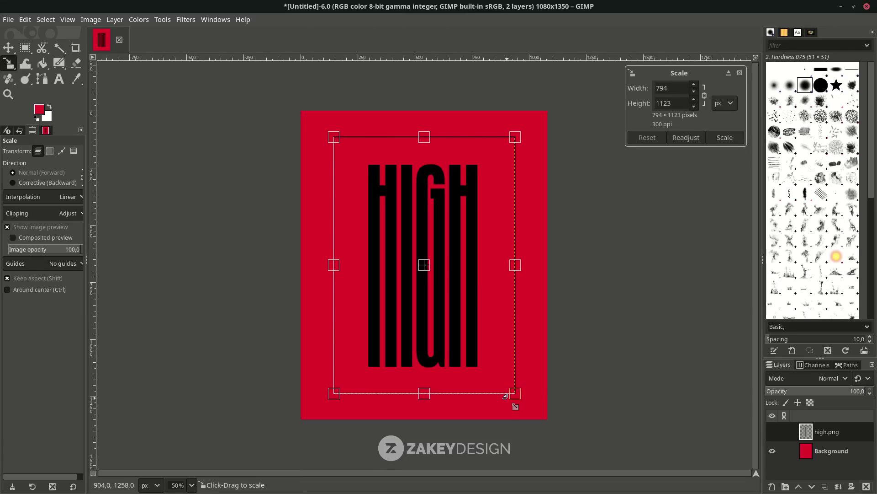
{"action": "left_click_drag", "start_coordinate": [508, 395], "coordinate": [550, 419]}
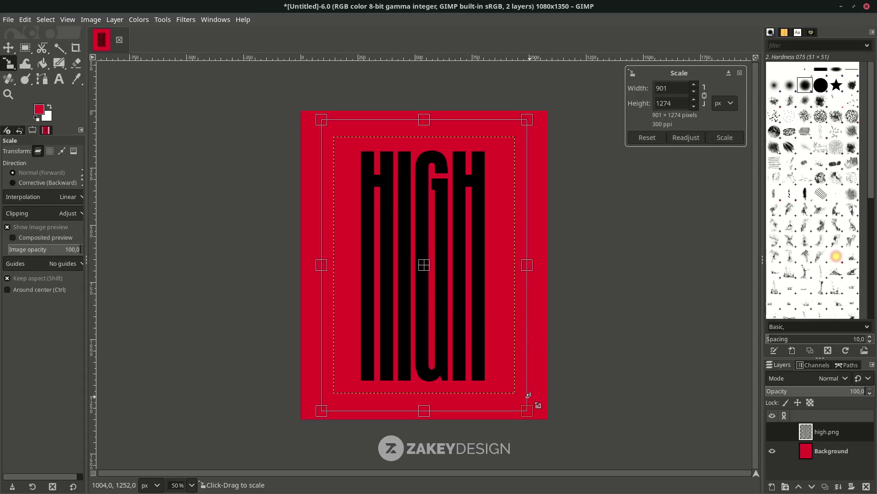
{"action": "key", "text": "Return"}
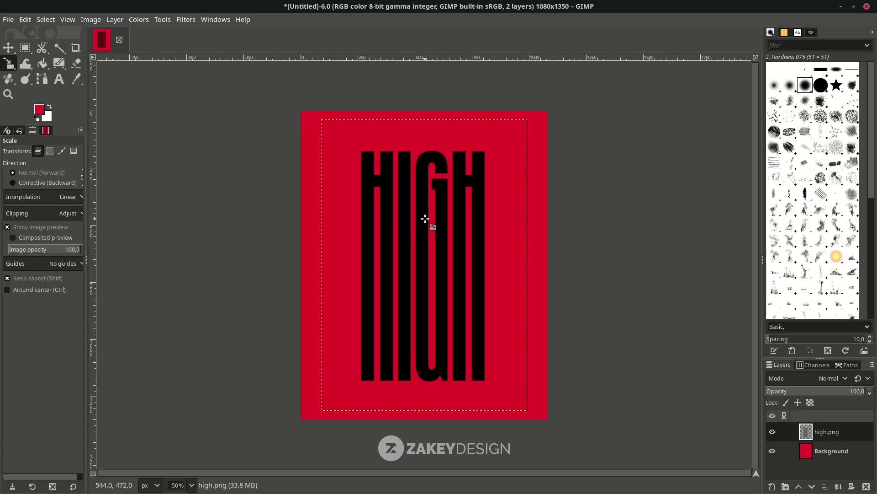
Invert the HIGH lettering's colors to white and move its layer down about 65 px.
{"action": "left_click", "coordinate": [138, 19]}
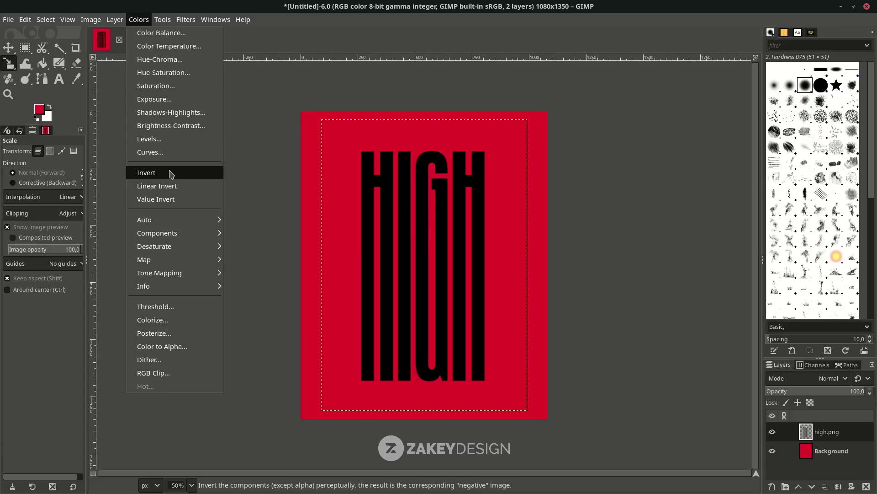
{"action": "left_click", "coordinate": [146, 172]}
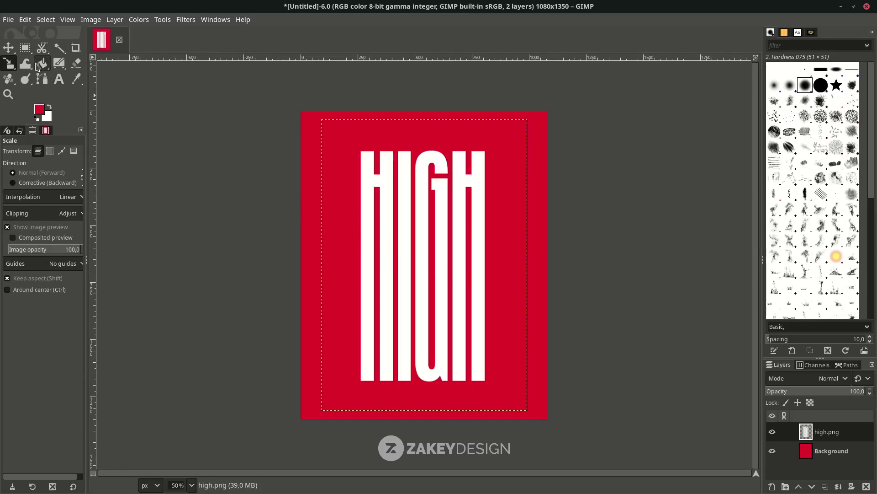
{"action": "left_click", "coordinate": [8, 48]}
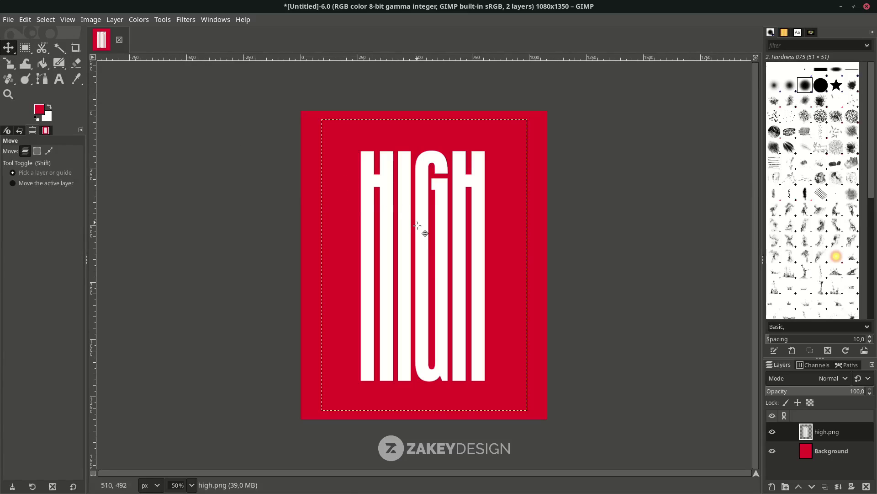
{"action": "left_click_drag", "start_coordinate": [403, 223], "coordinate": [402, 236]}
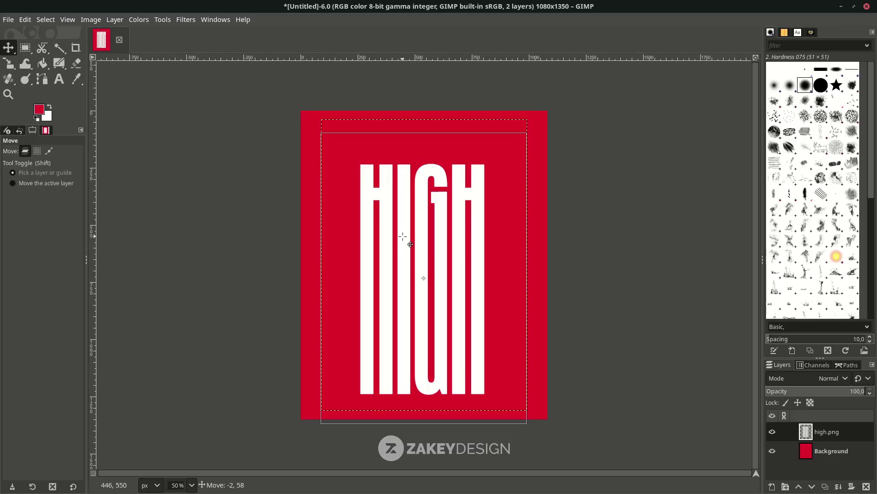
{"action": "left_click_drag", "start_coordinate": [403, 237], "coordinate": [402, 239]}
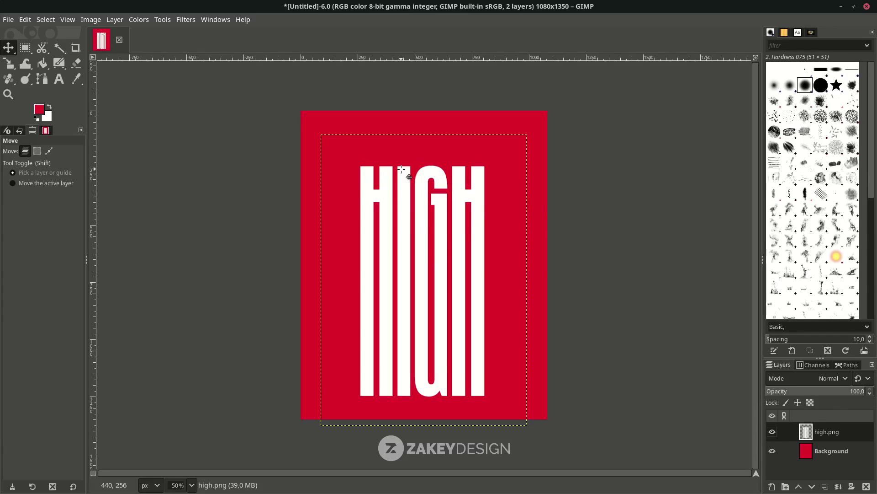
Add the text RISING in the red area above and left of the HIGH lettering.
{"action": "key", "text": "t"}
{"action": "left_click", "coordinate": [311, 140]}
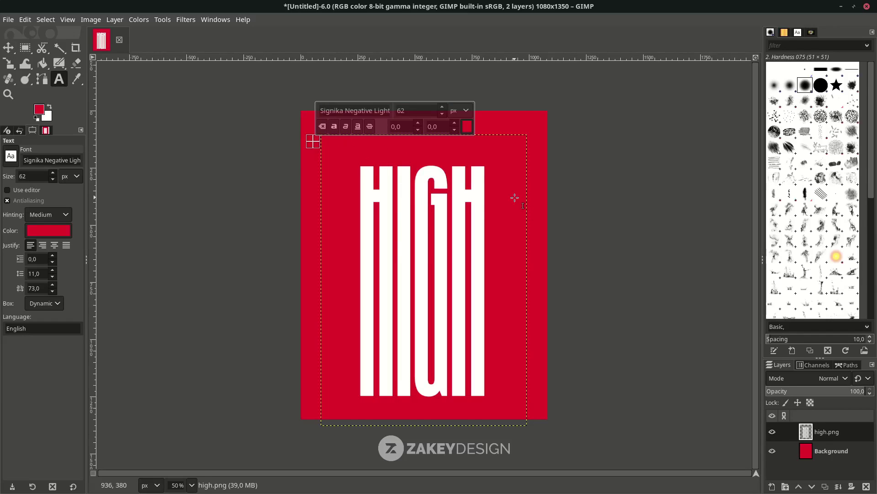
{"action": "type", "text": "risin"}
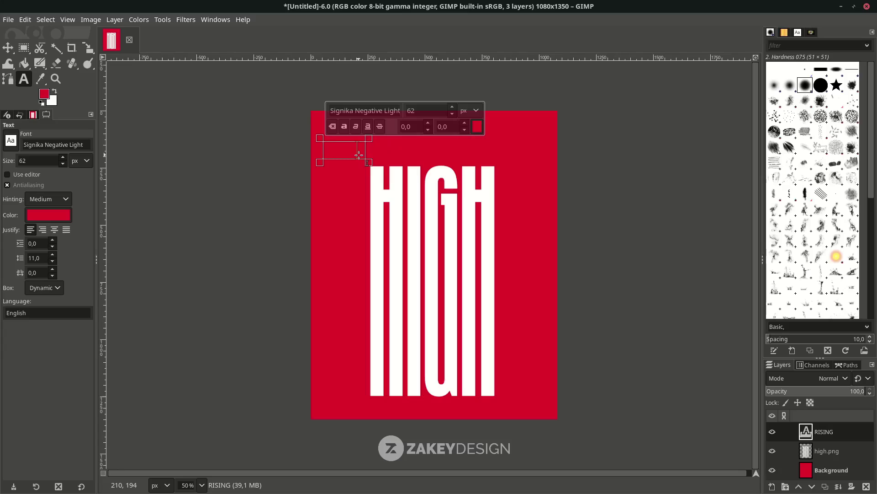
Set the whole RISING text to white (ffffff) and its font to Poppins Bold.
{"action": "key", "text": "ctrl+a"}
{"action": "left_click", "coordinate": [477, 126]}
{"action": "left_click", "coordinate": [507, 189]}
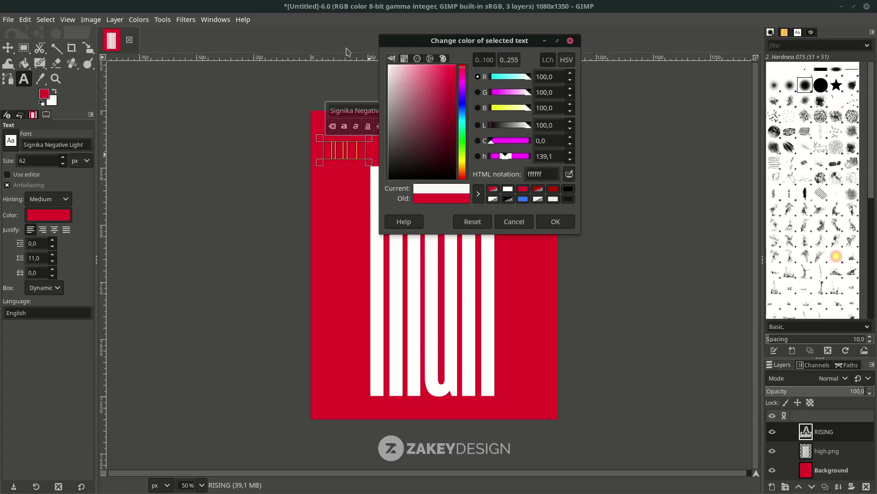
{"action": "left_click", "coordinate": [556, 221]}
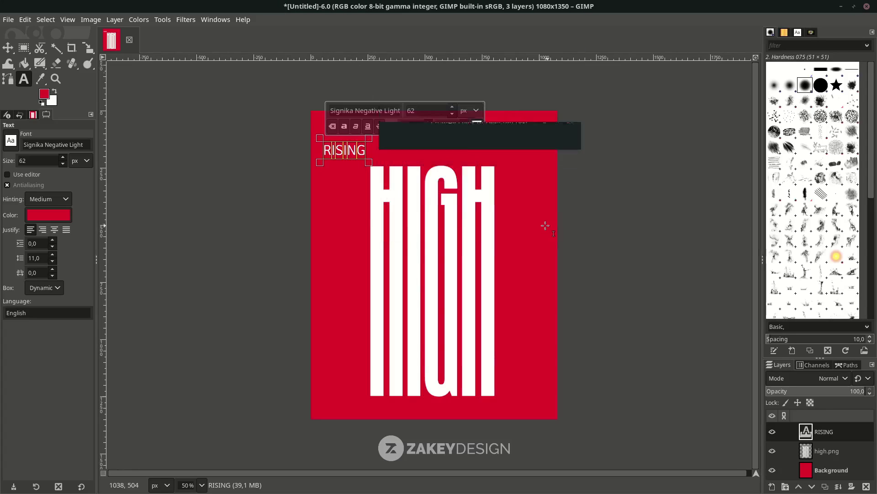
{"action": "left_click", "coordinate": [375, 113]}
{"action": "type", "text": "POP"}
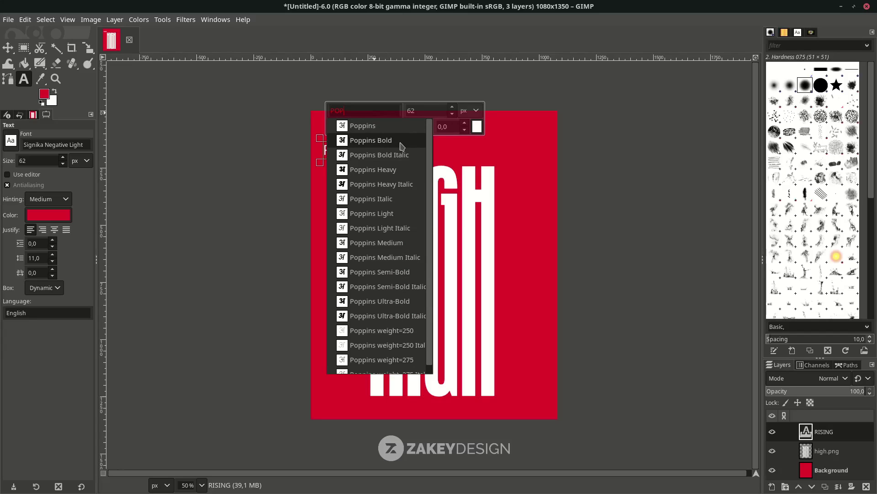
{"action": "left_click", "coordinate": [361, 140]}
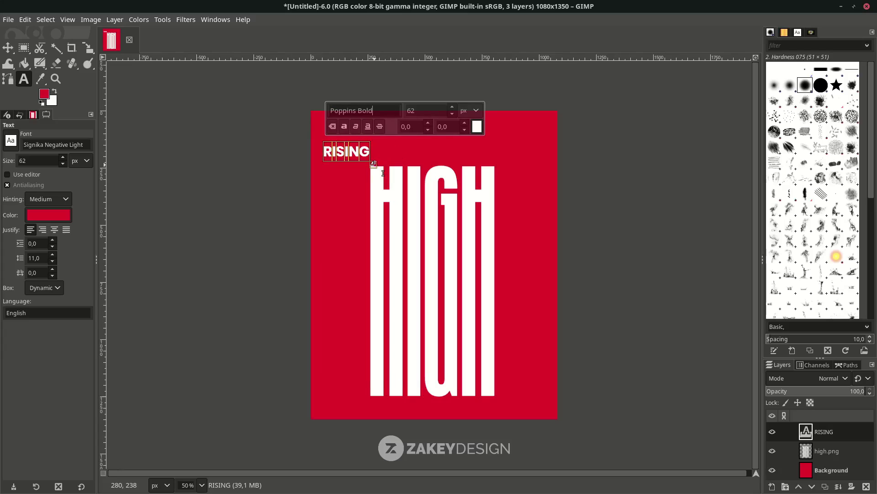
Select all of the RISING text and increase its letter spacing to 51.
{"action": "left_click_drag", "start_coordinate": [368, 153], "coordinate": [310, 153]}
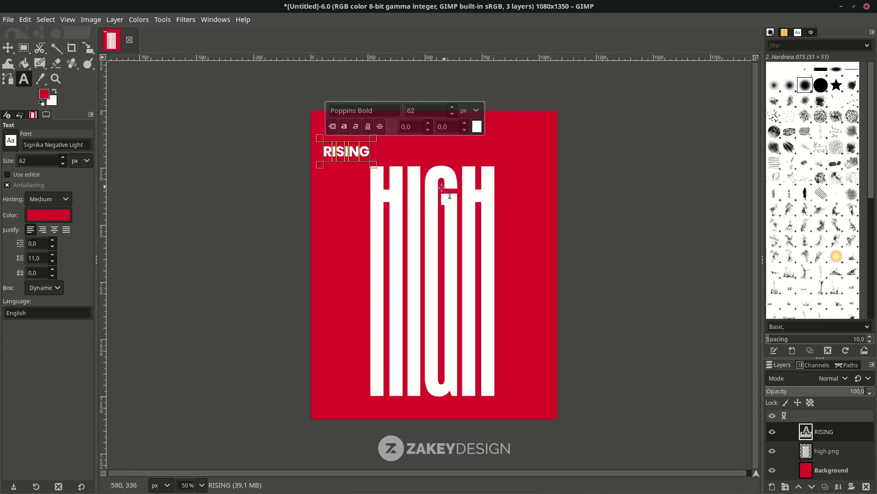
{"action": "left_click", "coordinate": [345, 158]}
{"action": "left_click_drag", "start_coordinate": [369, 153], "coordinate": [313, 151]}
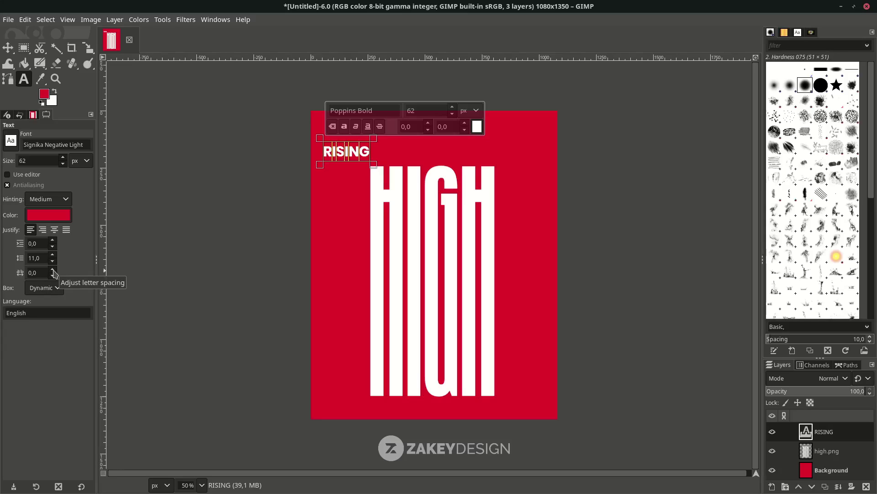
{"action": "scroll", "coordinate": [55, 273], "scroll_direction": "up", "scroll_amount": 20}
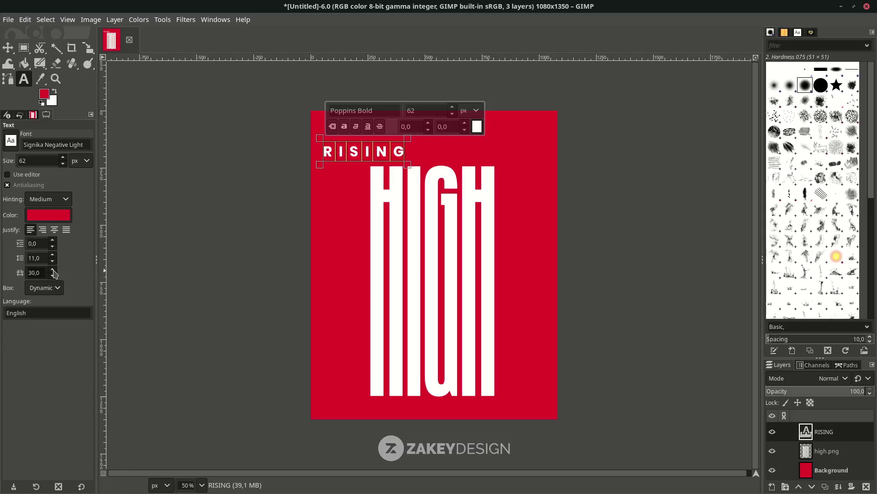
{"action": "scroll", "coordinate": [54, 273], "scroll_direction": "up", "scroll_amount": 17}
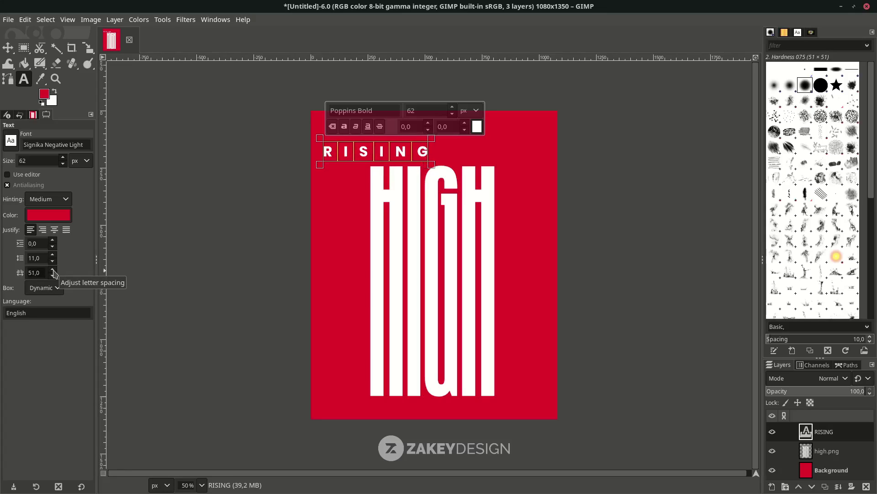
Move the RISING text directly above HIGH, aligned with the lettering's left edge.
{"action": "left_click", "coordinate": [4, 50]}
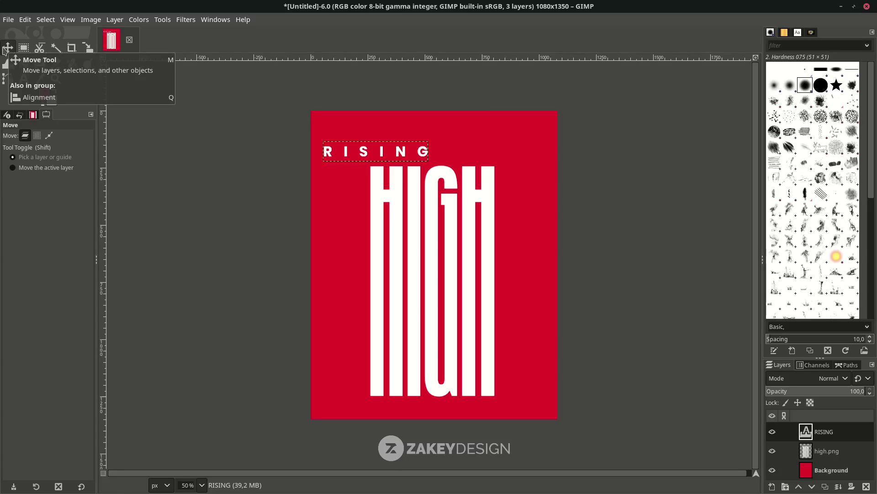
{"action": "left_click", "coordinate": [329, 153]}
{"action": "left_click_drag", "start_coordinate": [328, 153], "coordinate": [330, 154]}
{"action": "left_click", "coordinate": [330, 154]}
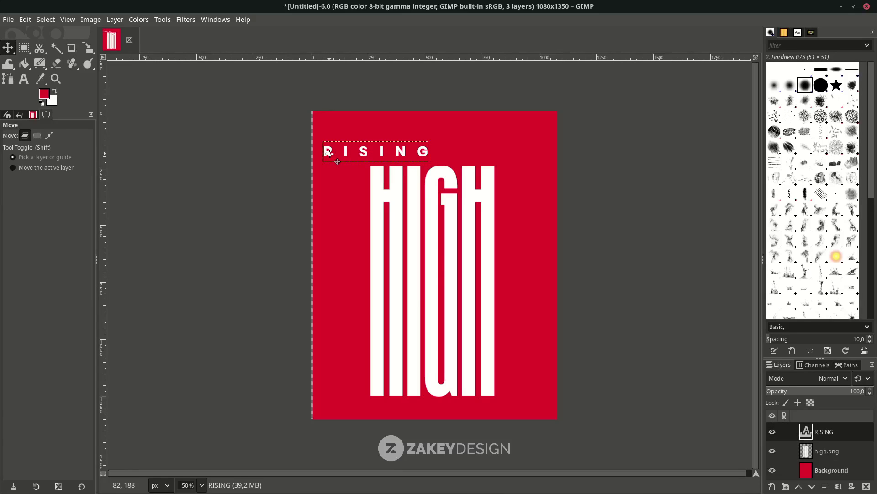
{"action": "key", "text": "ctrl+z"}
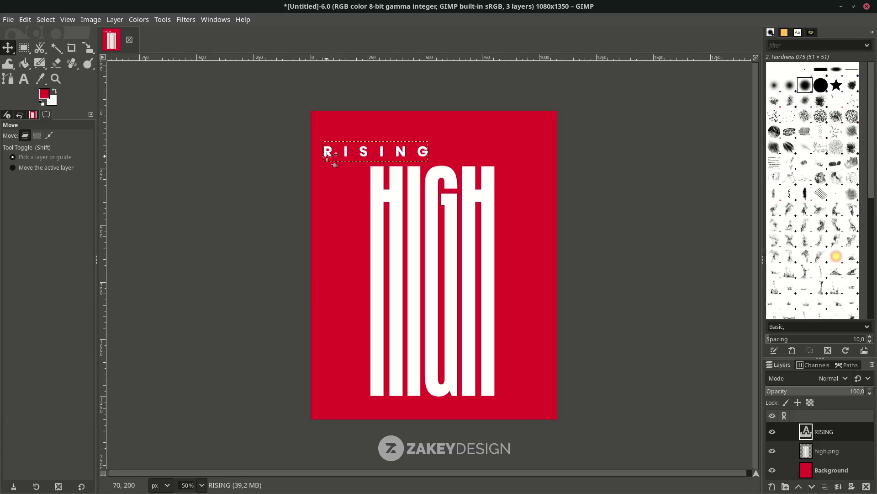
{"action": "left_click_drag", "start_coordinate": [329, 152], "coordinate": [375, 160]}
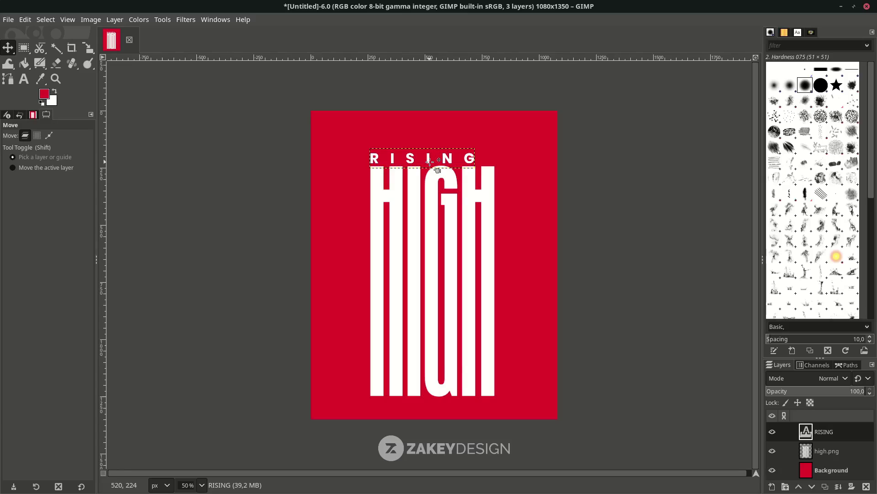
Increase the RISING text's letter spacing to 68 to span the full width of HIGH.
{"action": "key", "text": "t"}
{"action": "left_click", "coordinate": [429, 159]}
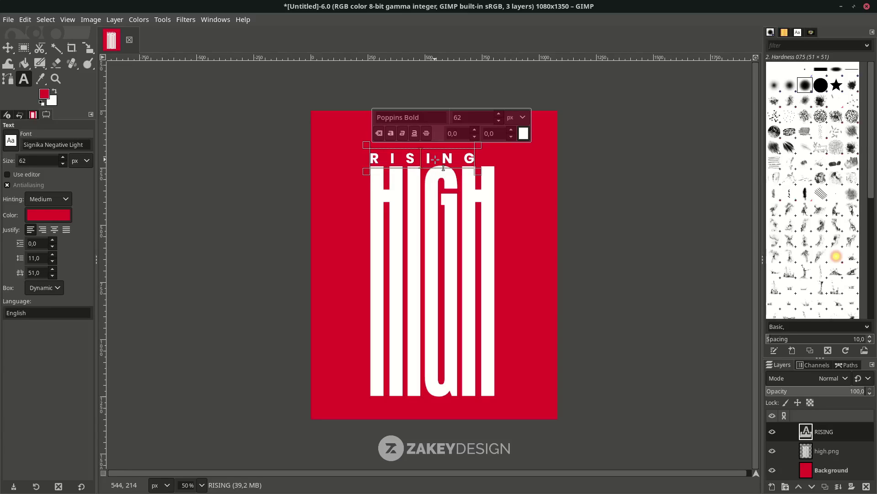
{"action": "key", "text": "ctrl+a"}
{"action": "left_click", "coordinate": [52, 270]}
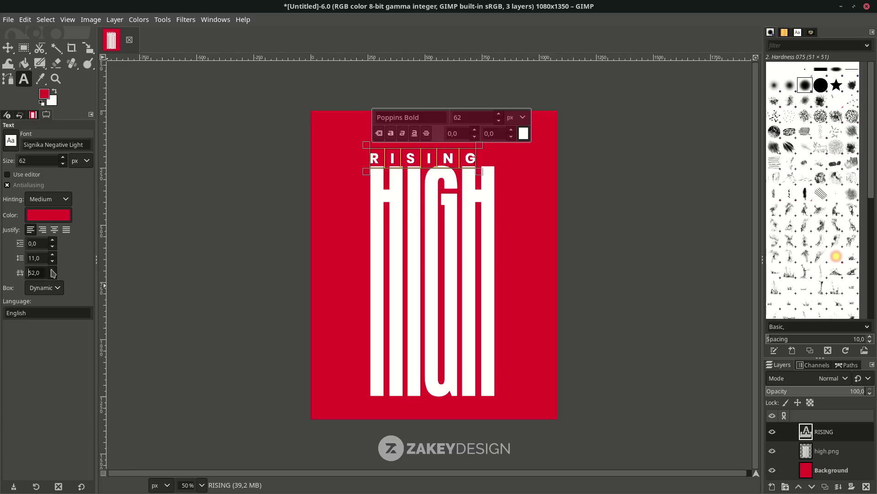
{"action": "left_click_drag", "start_coordinate": [52, 271], "coordinate": [53, 270]}
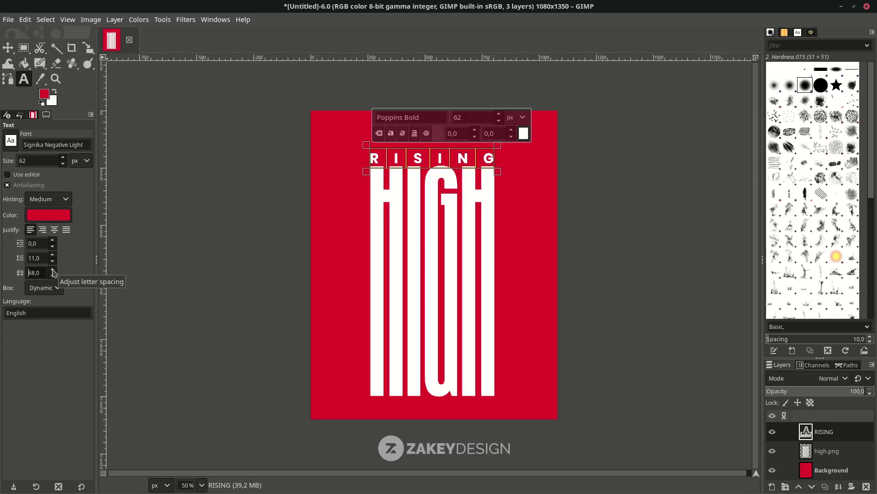
Nudge the RISING text slightly up to widen the gap above HIGH.
{"action": "left_click", "coordinate": [7, 50]}
{"action": "scroll", "coordinate": [512, 178], "scroll_direction": "up", "scroll_amount": 3}
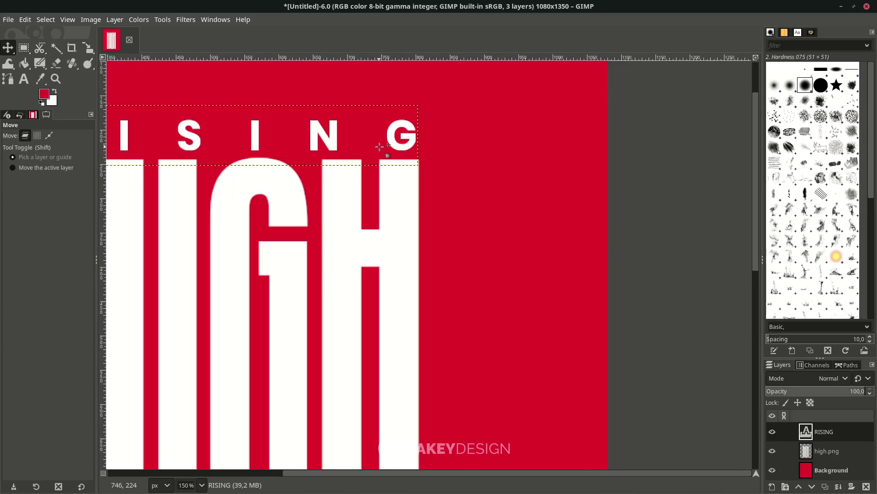
{"action": "scroll", "coordinate": [380, 147], "scroll_direction": "left", "scroll_amount": 5}
{"action": "left_click_drag", "start_coordinate": [433, 142], "coordinate": [434, 136]}
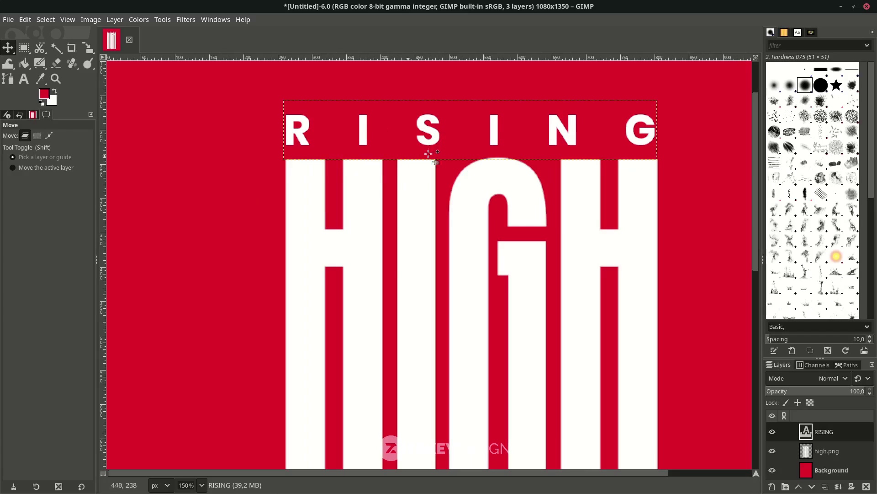
Examine the alignment and spacing between the RISING text and the HIGH lettering.
{"action": "scroll", "coordinate": [409, 156], "scroll_direction": "down", "scroll_amount": 3}
{"action": "left_click", "coordinate": [416, 242]}
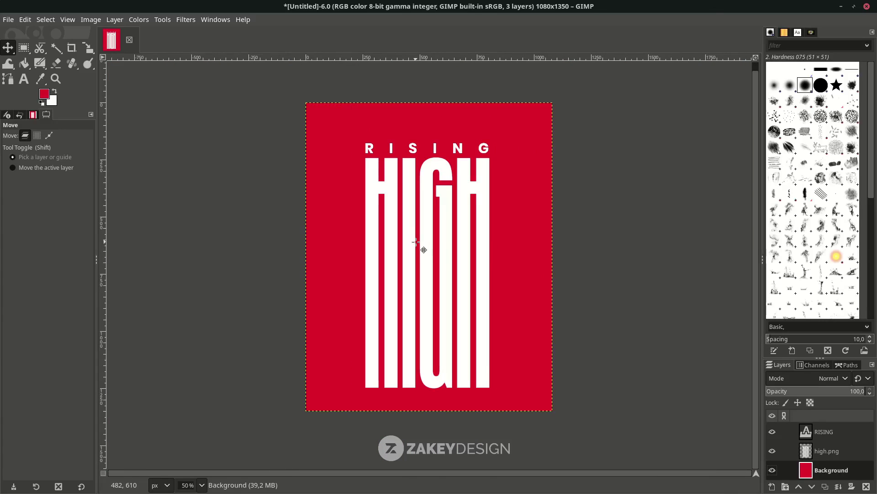
{"action": "left_click", "coordinate": [818, 431]}
{"action": "scroll", "coordinate": [431, 138], "scroll_direction": "up", "scroll_amount": 3}
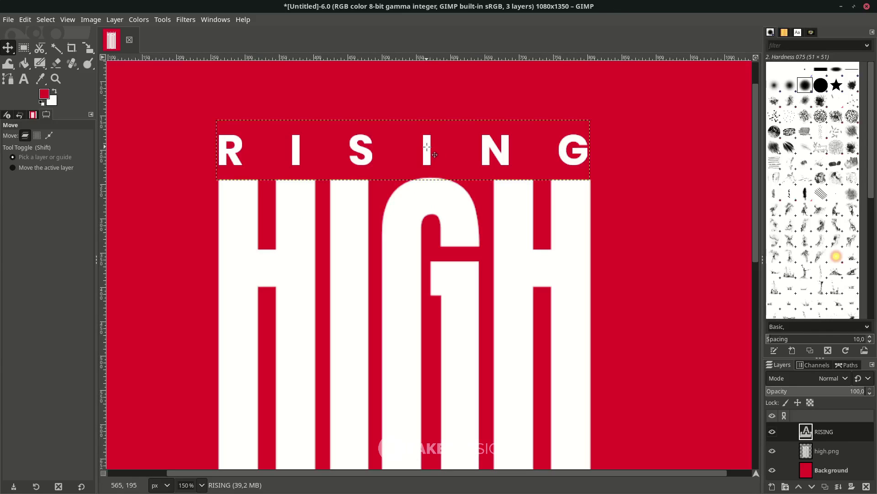
{"action": "scroll", "coordinate": [427, 147], "scroll_direction": "down", "scroll_amount": 2}
{"action": "left_click", "coordinate": [427, 220]}
{"action": "scroll", "coordinate": [513, 217], "scroll_direction": "up", "scroll_amount": 1}
{"action": "scroll", "coordinate": [493, 195], "scroll_direction": "down", "scroll_amount": 2}
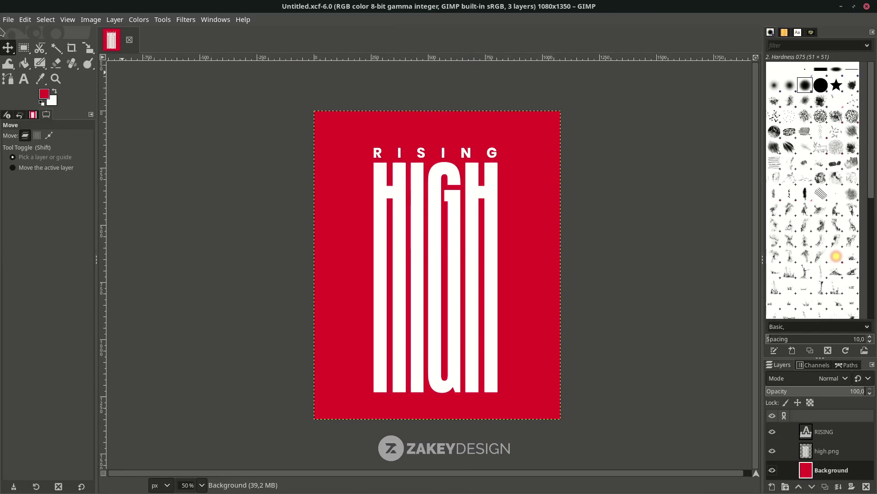
Open american-football-player-action-transformed.png from the Desktop as a layer and place it at the top of the layer stack.
{"action": "left_click", "coordinate": [3, 21]}
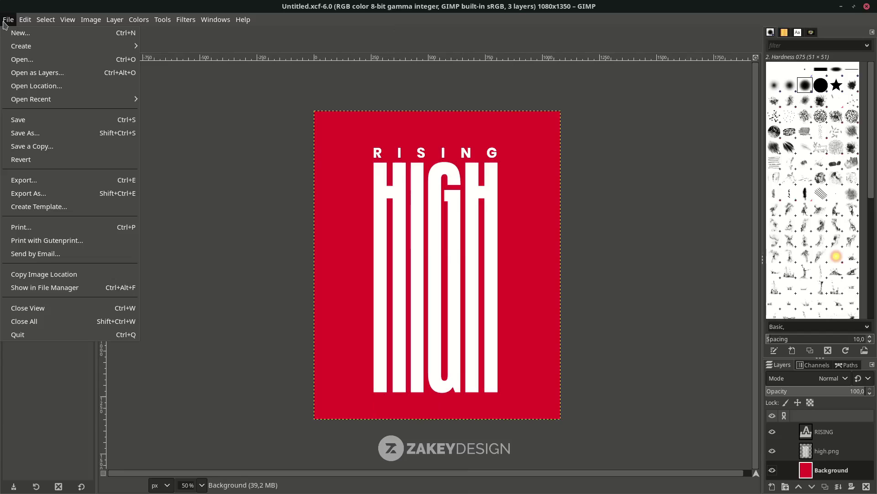
{"action": "left_click", "coordinate": [46, 73]}
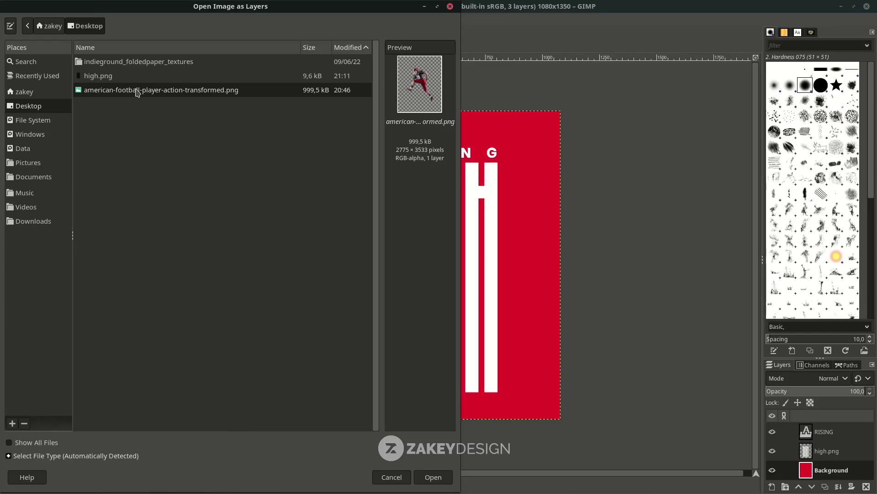
{"action": "double_click", "coordinate": [137, 91]}
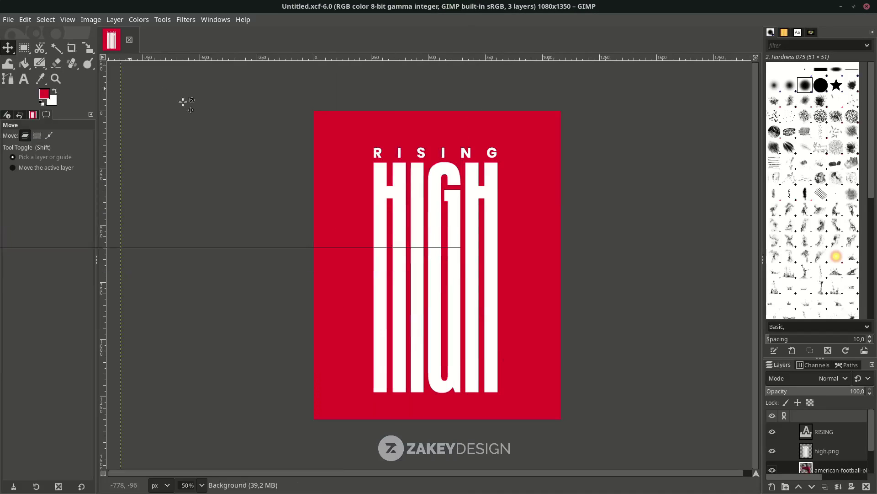
{"action": "left_click_drag", "start_coordinate": [841, 476], "coordinate": [821, 424]}
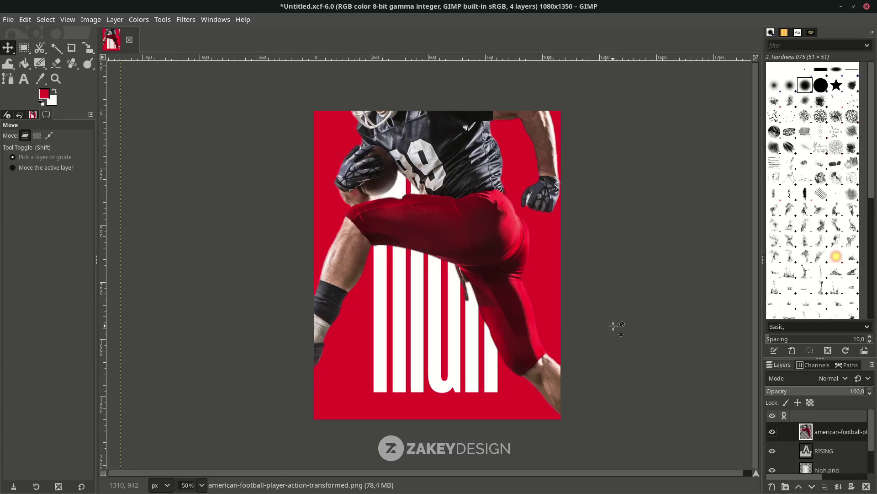
Scale the football player layer proportionally to 881 × 1122 px and centre it over the HIGH lettering.
{"action": "key", "text": "shift+s"}
{"action": "left_click", "coordinate": [613, 326]}
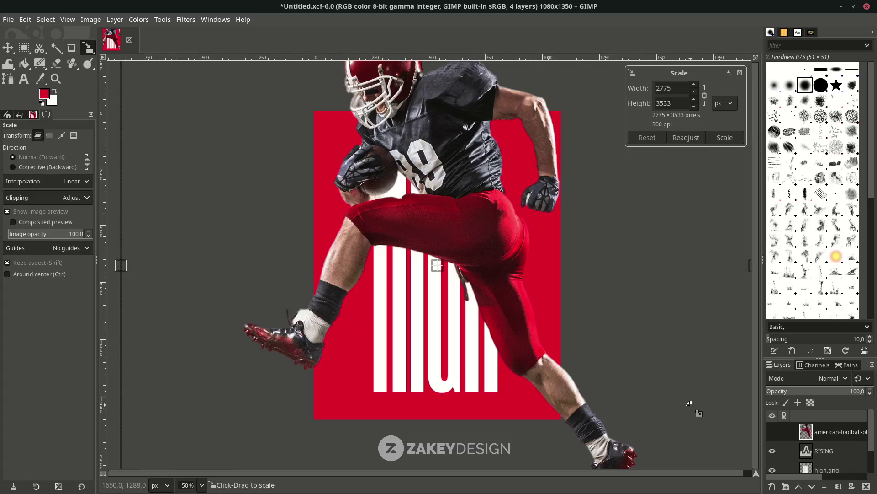
{"action": "left_click_drag", "start_coordinate": [613, 359], "coordinate": [433, 130]}
{"action": "scroll", "coordinate": [437, 265], "scroll_direction": "up", "scroll_amount": 2}
{"action": "scroll", "coordinate": [437, 266], "scroll_direction": "down", "scroll_amount": 2}
{"action": "left_click_drag", "start_coordinate": [575, 440], "coordinate": [540, 403]}
{"action": "scroll", "coordinate": [539, 402], "scroll_direction": "up", "scroll_amount": 1}
{"action": "left_click_drag", "start_coordinate": [496, 254], "coordinate": [478, 251]}
{"action": "scroll", "coordinate": [478, 251], "scroll_direction": "down", "scroll_amount": 2}
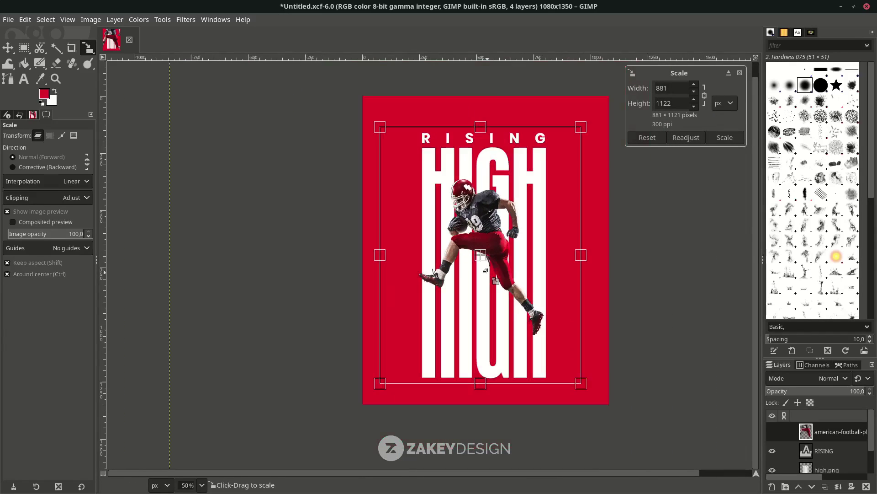
{"action": "scroll", "coordinate": [484, 246], "scroll_direction": "up", "scroll_amount": 2}
{"action": "key", "text": "Return"}
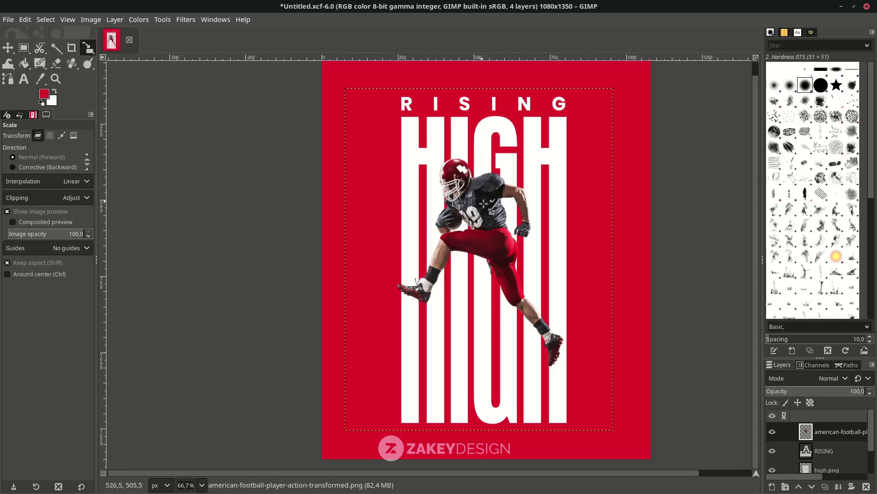
Start a Drop Shadow on the player layer with unlinked offsets of X 29.804 and Y 21.961 and a blur radius of 5.37.
{"action": "scroll", "coordinate": [487, 208], "scroll_direction": "right", "scroll_amount": 3}
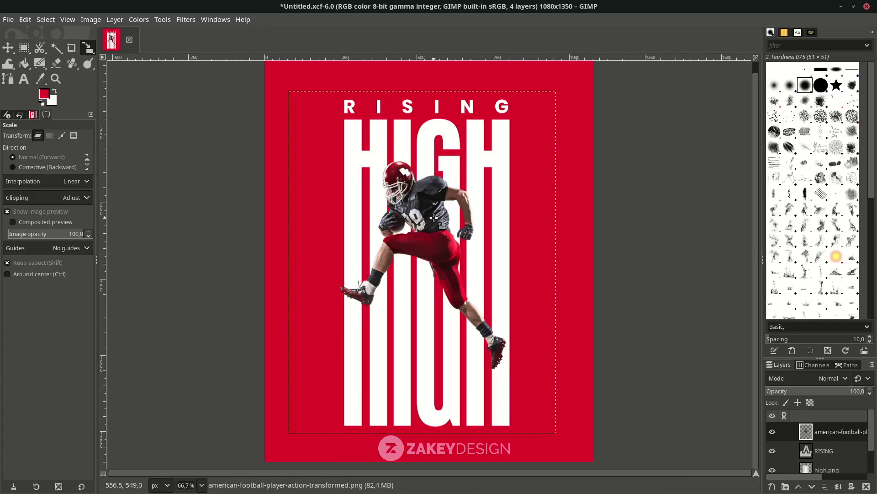
{"action": "left_click", "coordinate": [186, 19]}
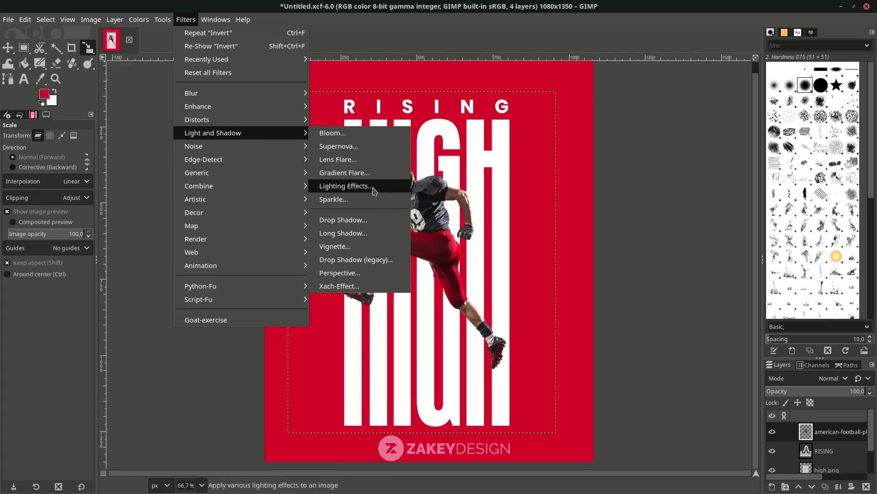
{"action": "left_click", "coordinate": [377, 228]}
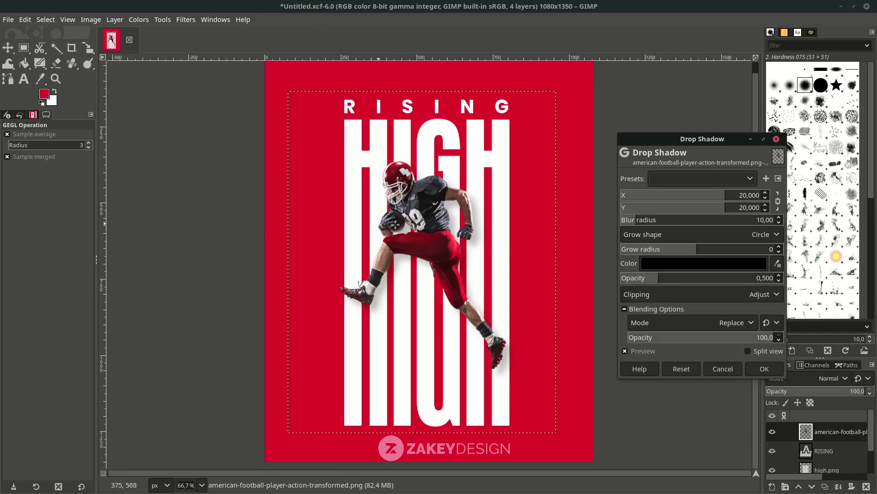
{"action": "scroll", "coordinate": [457, 226], "scroll_direction": "up", "scroll_amount": 2}
{"action": "scroll", "coordinate": [542, 166], "scroll_direction": "up", "scroll_amount": 3}
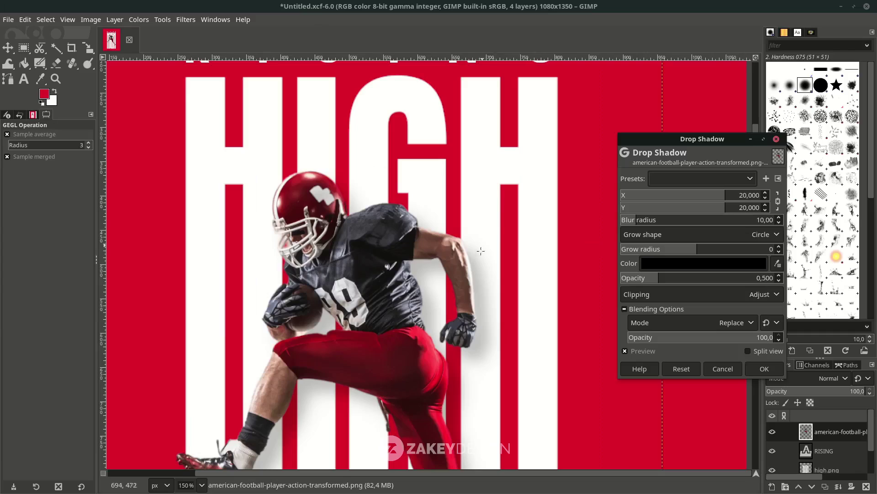
{"action": "left_click", "coordinate": [778, 201]}
{"action": "left_click_drag", "start_coordinate": [719, 195], "coordinate": [743, 196]}
{"action": "left_click", "coordinate": [631, 220]}
{"action": "left_click_drag", "start_coordinate": [630, 222], "coordinate": [632, 222]}
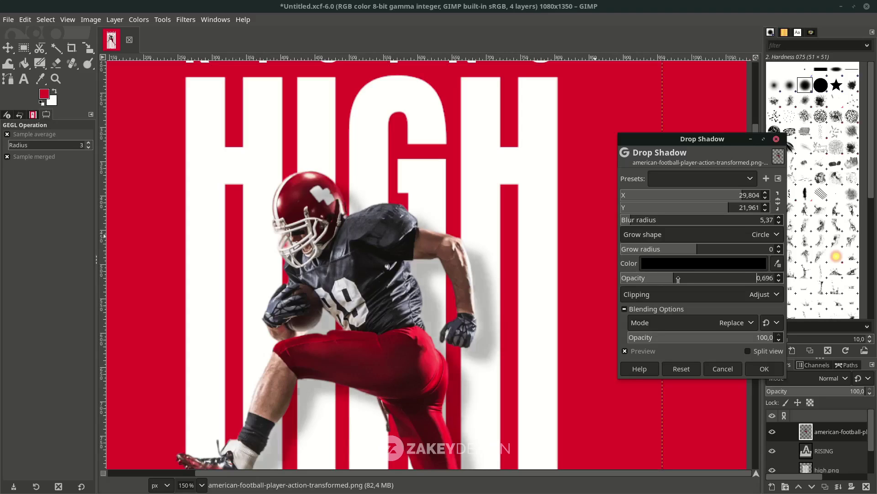
Refine the player's shadow to X 14.902, Y 17.255, blur radius 5.73 and opacity 0.375, and apply the filter.
{"action": "left_click", "coordinate": [644, 280]}
{"action": "left_click", "coordinate": [649, 279]}
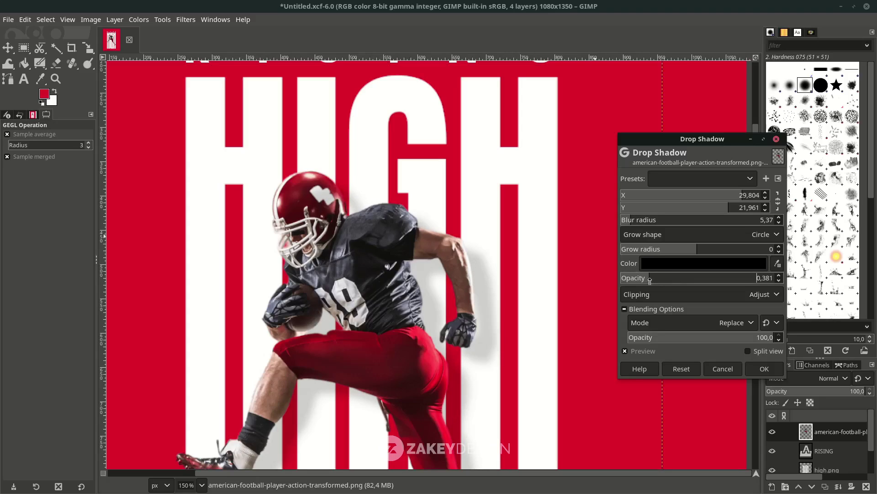
{"action": "left_click", "coordinate": [731, 195]}
{"action": "left_click", "coordinate": [695, 209]}
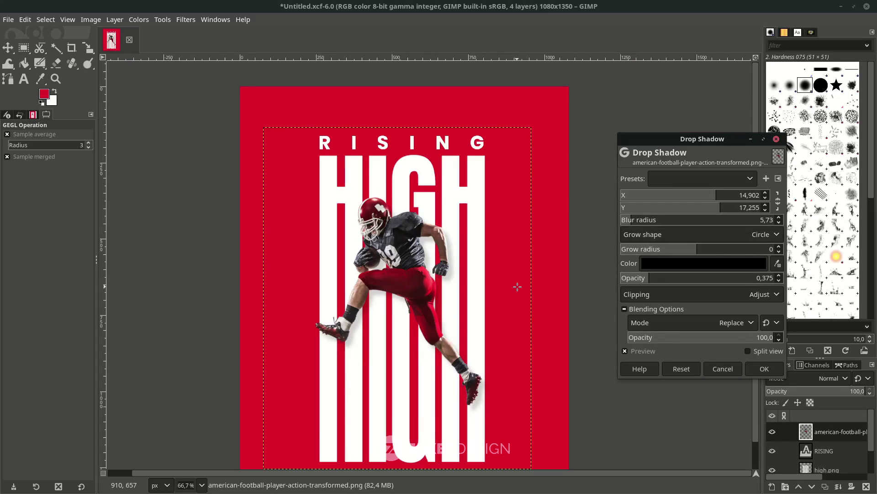
{"action": "left_click", "coordinate": [764, 368]}
{"action": "key", "text": "minus"}
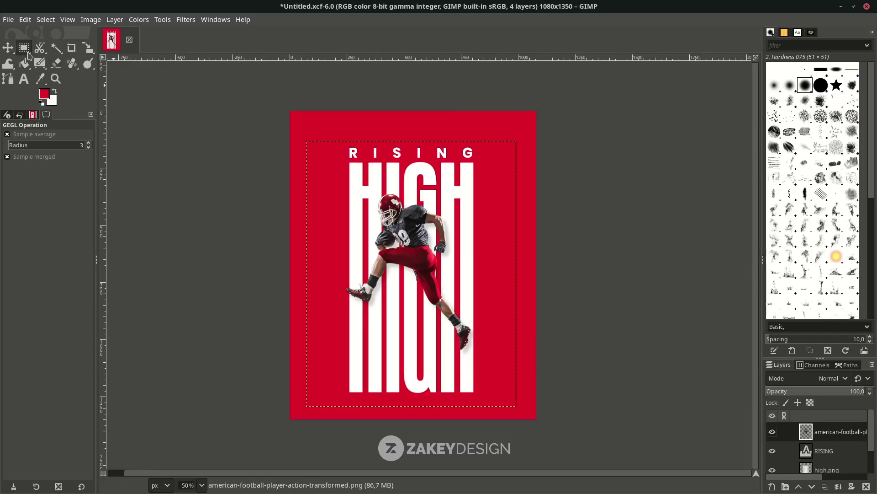
Open Indieground_FoldedPaper_Textures_02.jpg from the indieground_foldedpaper_textures folder as a new top layer.
{"action": "left_click", "coordinate": [11, 22]}
{"action": "left_click", "coordinate": [46, 72]}
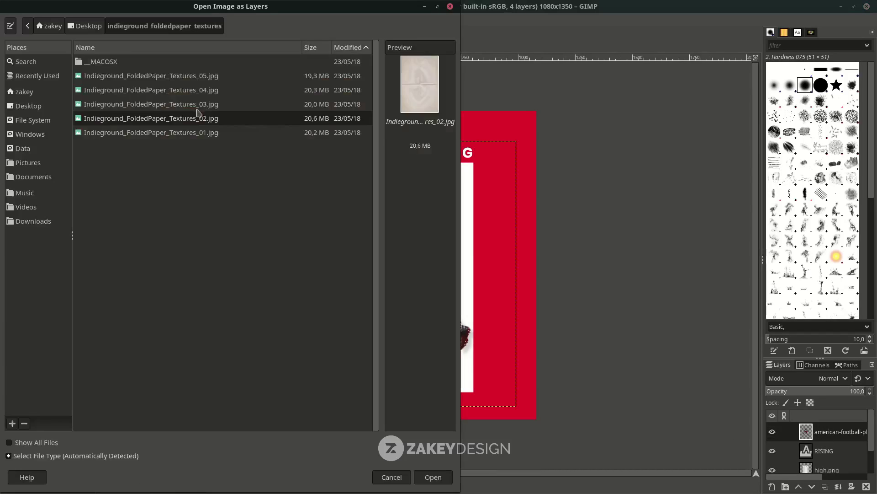
{"action": "left_click", "coordinate": [204, 119]}
{"action": "left_click", "coordinate": [433, 478]}
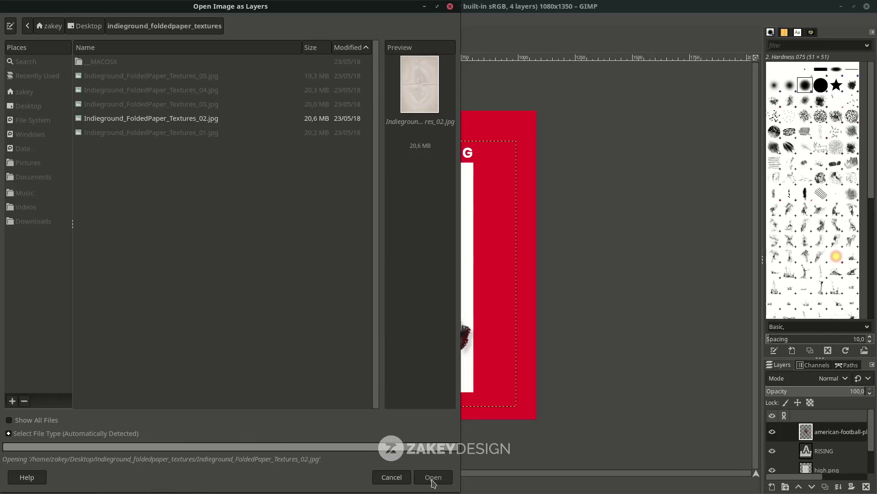
{"action": "key", "text": "shift+r"}
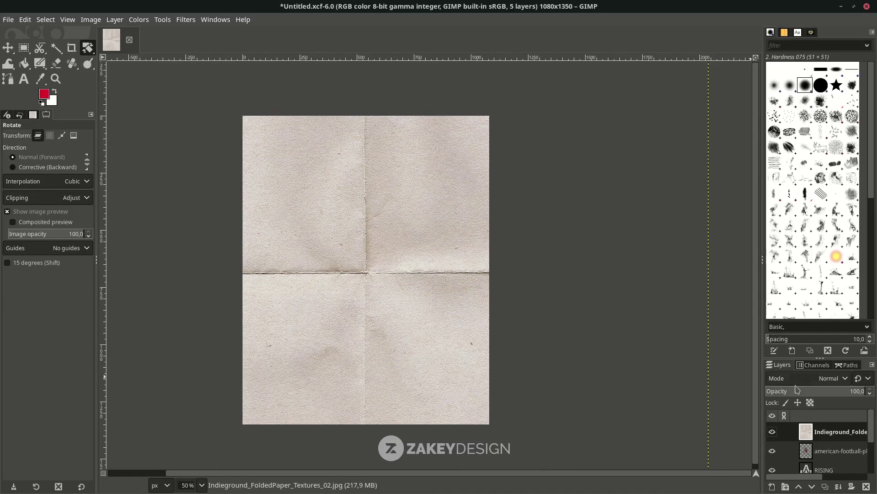
Try several blend modes on the folded-paper texture layer and set it to Darken only.
{"action": "left_click", "coordinate": [832, 378]}
{"action": "left_click", "coordinate": [804, 445]}
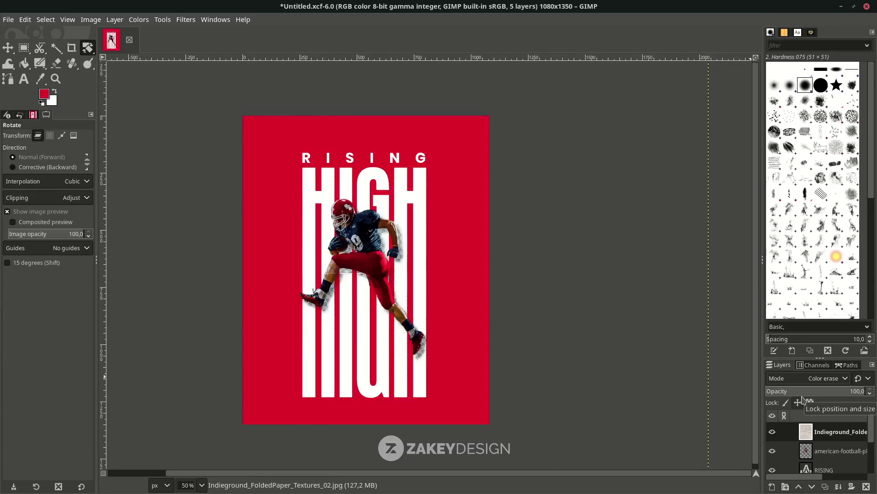
{"action": "key", "text": "Down"}
{"action": "key", "text": "Down"}
{"action": "key", "text": "Down"}
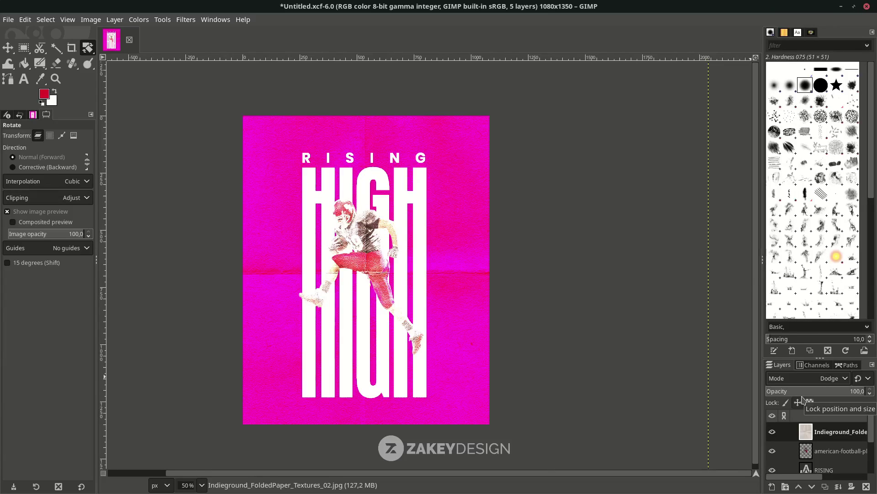
{"action": "key", "text": "Down"}
{"action": "key", "text": "Up"}
{"action": "key", "text": "Down"}
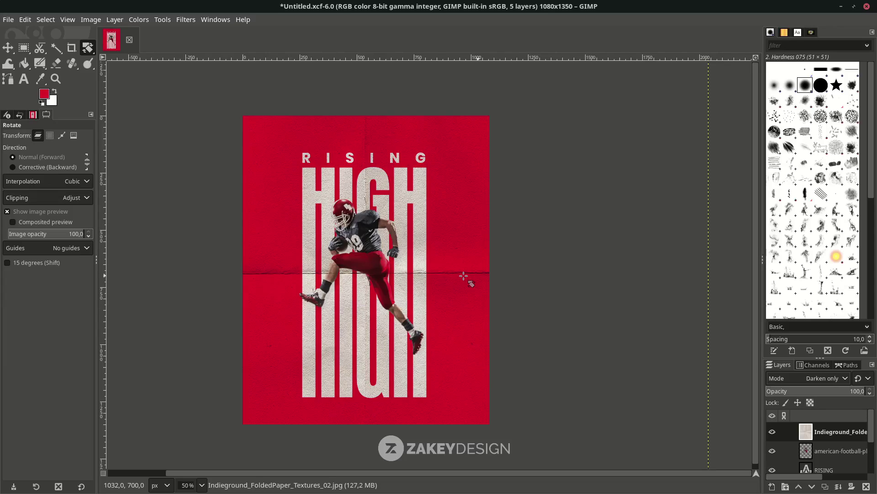
Rotate the folded-paper texture so its main crease runs diagonally from the poster's upper left to lower right, and save the file.
{"action": "scroll", "coordinate": [463, 276], "scroll_direction": "down", "scroll_amount": 1}
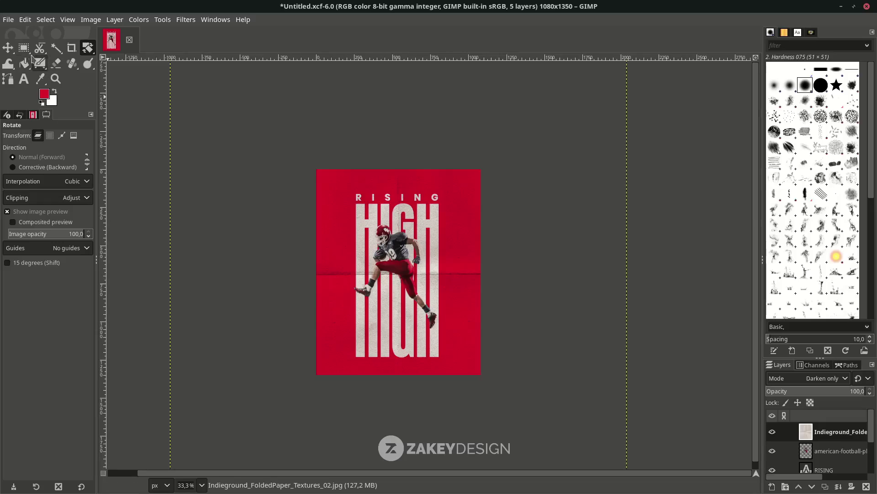
{"action": "scroll", "coordinate": [433, 302], "scroll_direction": "up", "scroll_amount": 2}
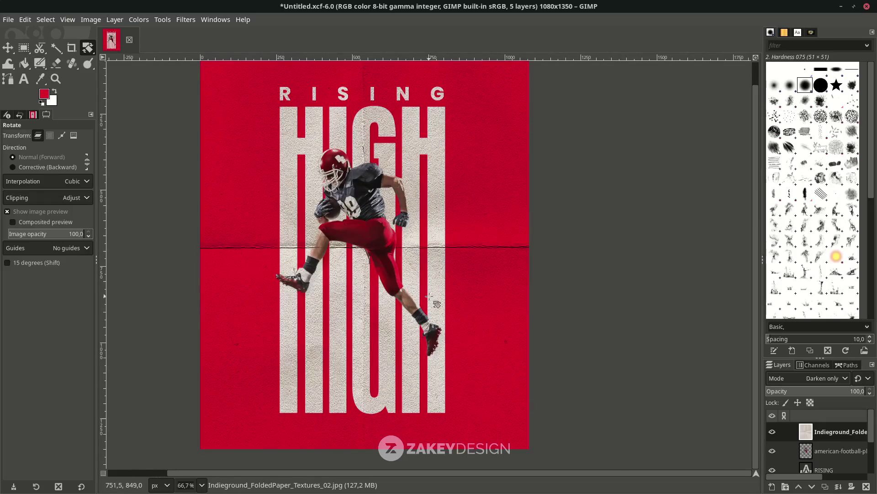
{"action": "left_click", "coordinate": [469, 269]}
{"action": "scroll", "coordinate": [484, 268], "scroll_direction": "down", "scroll_amount": 3}
{"action": "left_click_drag", "start_coordinate": [483, 269], "coordinate": [549, 298]}
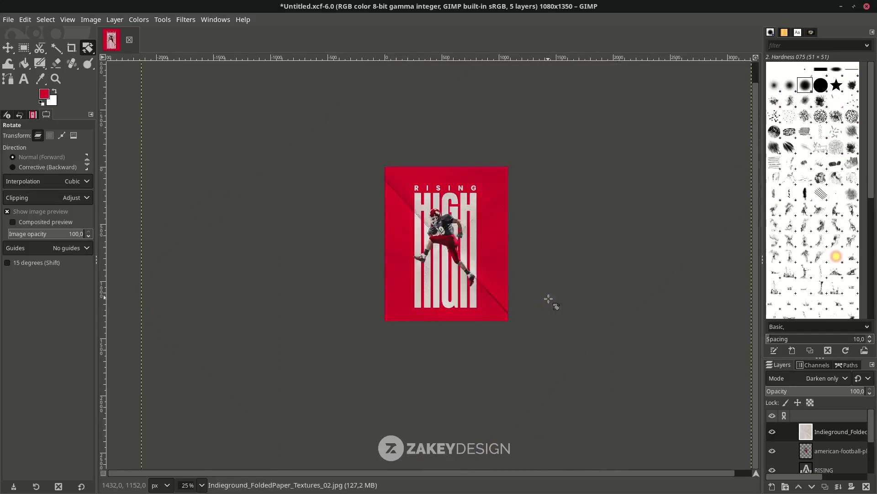
{"action": "scroll", "coordinate": [548, 297], "scroll_direction": "up", "scroll_amount": 2}
{"action": "key", "text": "Return"}
{"action": "key", "text": "m"}
{"action": "key", "text": "ctrl+s"}
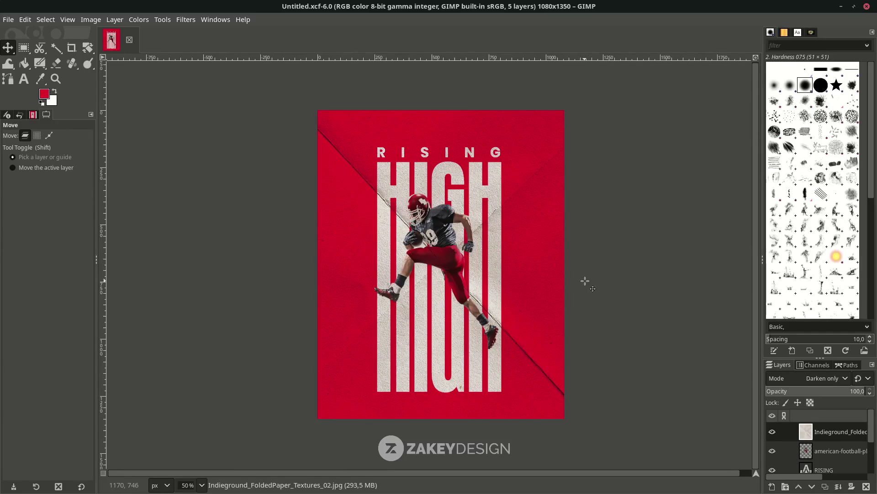